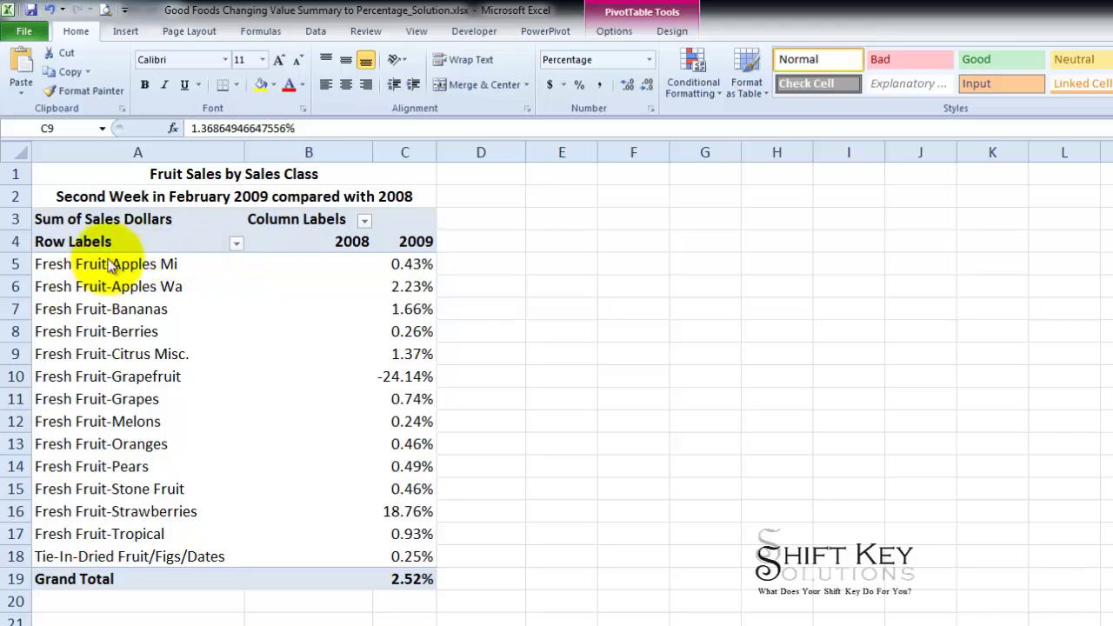
Examine the sales class row labels and the 2009 percentage column in the finished PivotTable
{"action": "left_click_drag", "start_coordinate": [107, 268], "coordinate": [110, 549]}
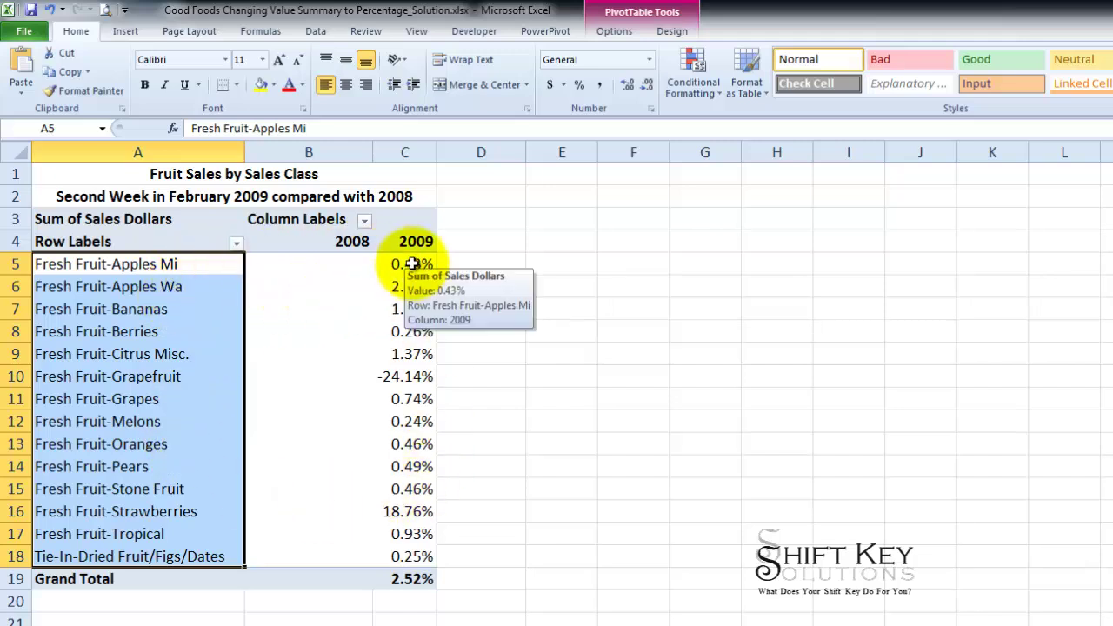
{"action": "left_click_drag", "start_coordinate": [412, 263], "coordinate": [433, 577]}
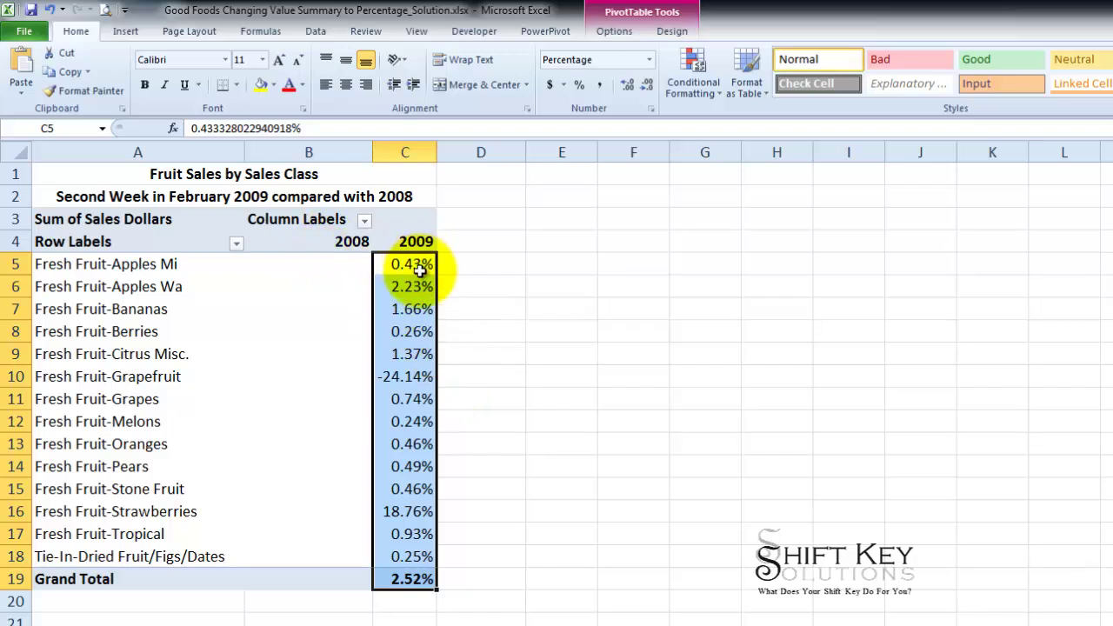
{"action": "left_click", "coordinate": [461, 286]}
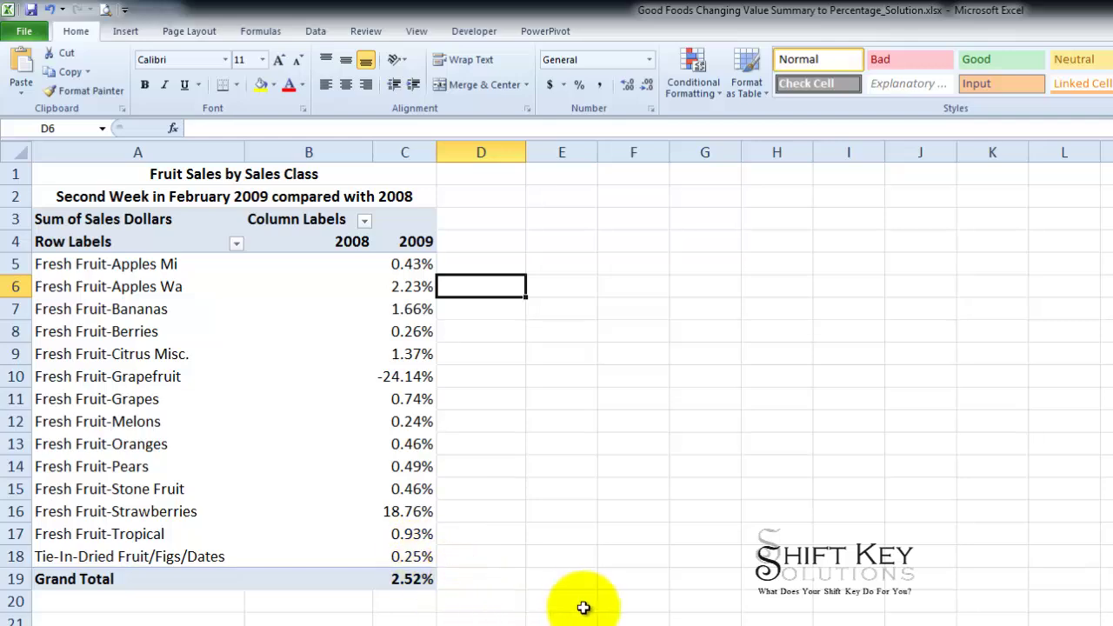
Switch to the Good Foods.xlsx workbook and examine its source columns, especially Sales Class, 2nd Week Feb and Sales Dollars
{"action": "key", "text": "ctrl+Tab"}
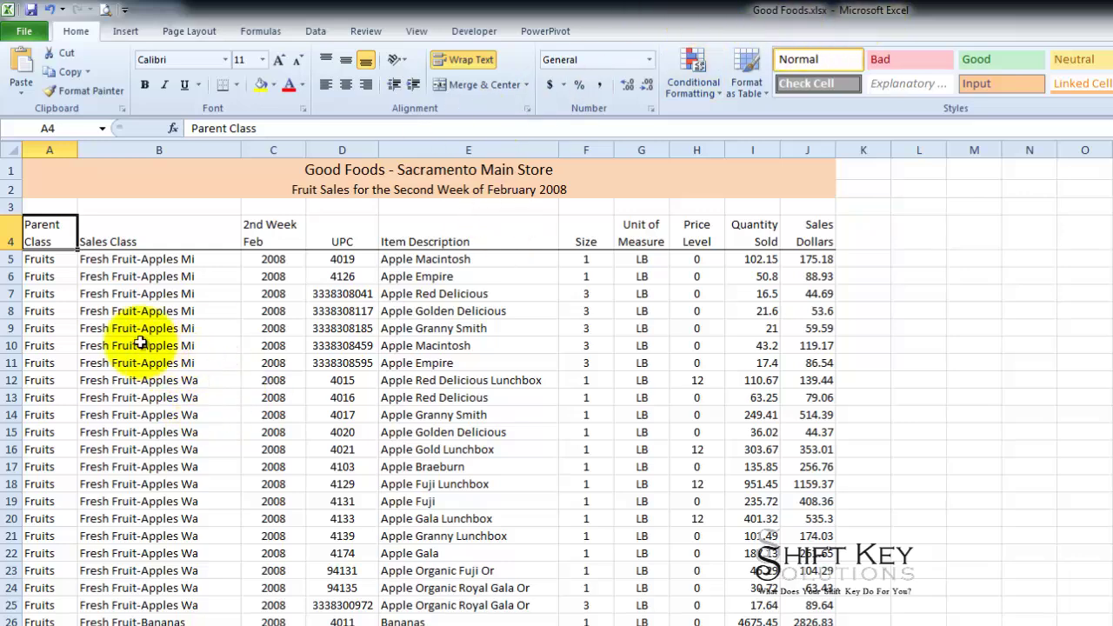
{"action": "scroll", "coordinate": [136, 295], "scroll_direction": "down", "scroll_amount": 1}
{"action": "scroll", "coordinate": [87, 305], "scroll_direction": "up", "scroll_amount": 1}
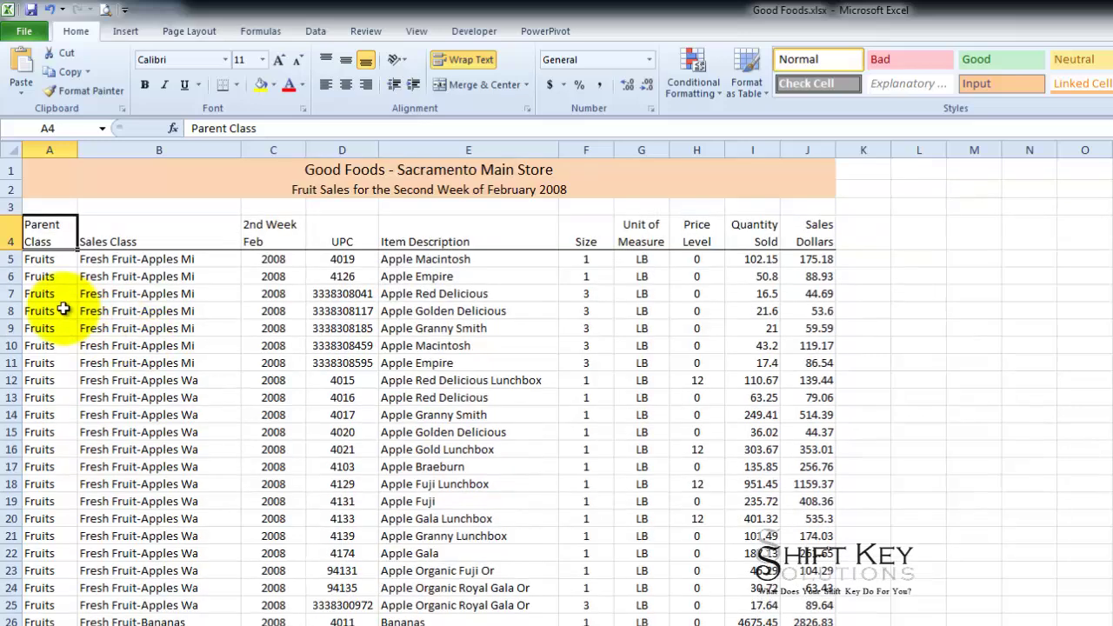
{"action": "left_click", "coordinate": [146, 237]}
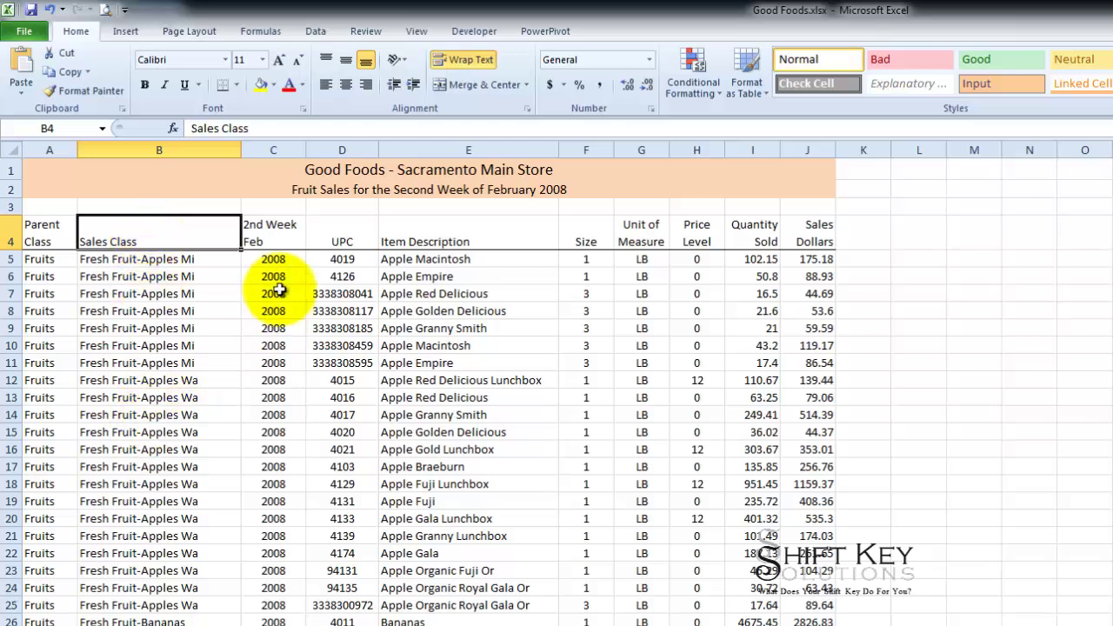
{"action": "left_click", "coordinate": [277, 231]}
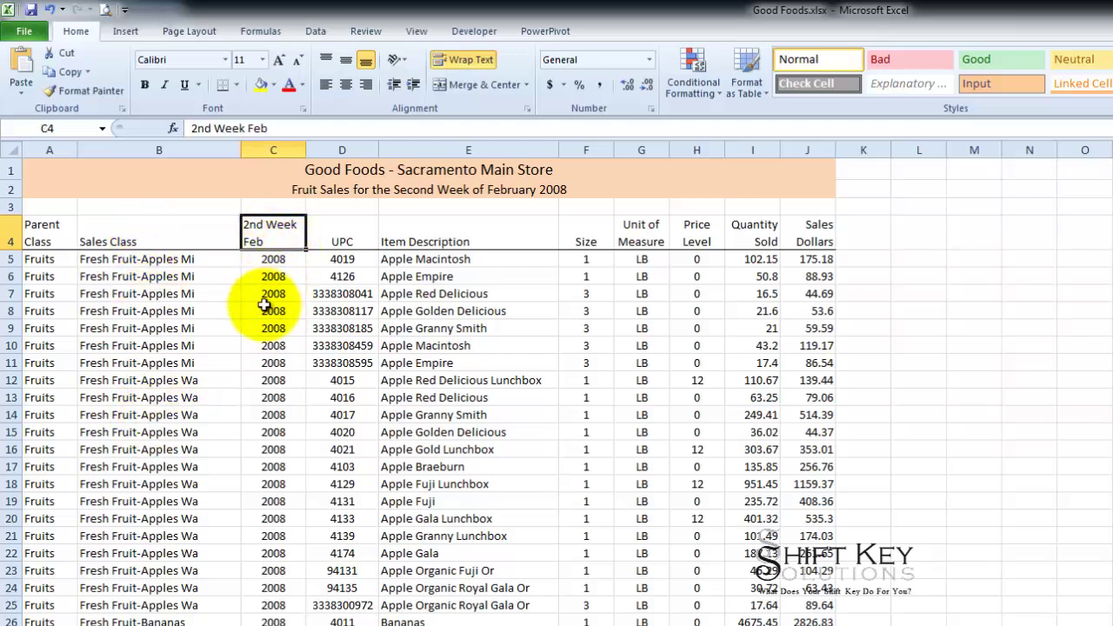
{"action": "left_click", "coordinate": [344, 276]}
{"action": "left_click", "coordinate": [474, 271]}
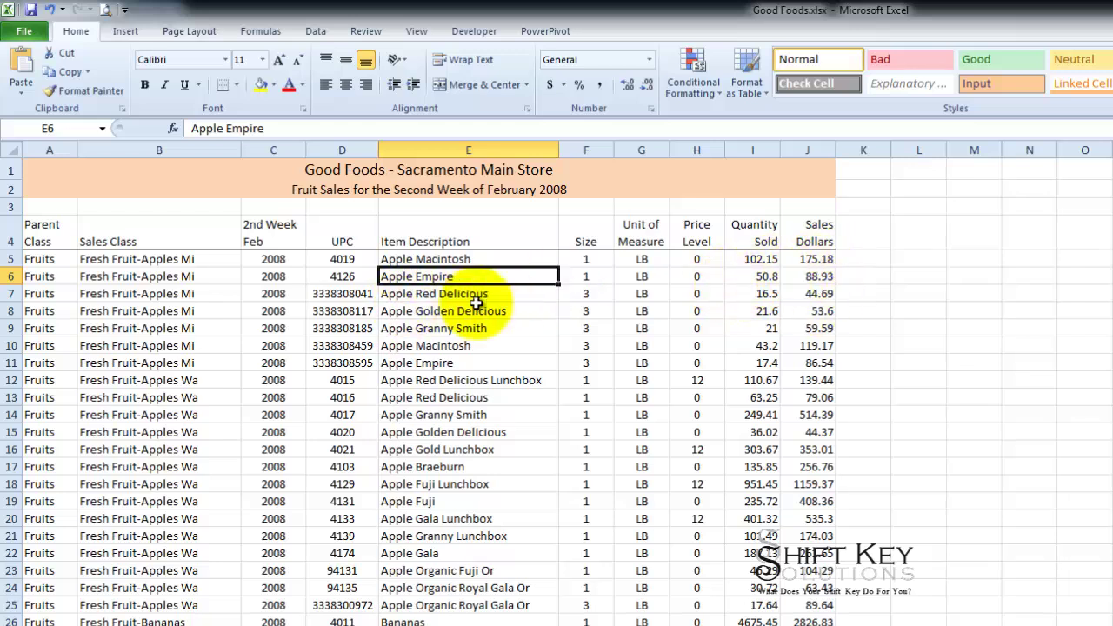
{"action": "left_click", "coordinate": [145, 236]}
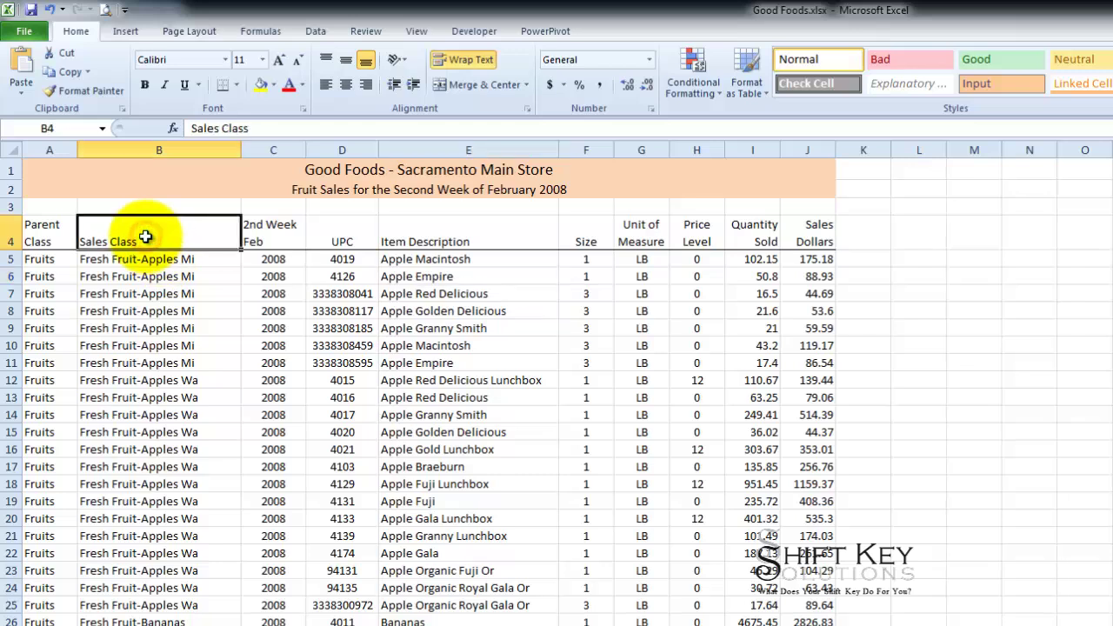
{"action": "left_click", "coordinate": [269, 237]}
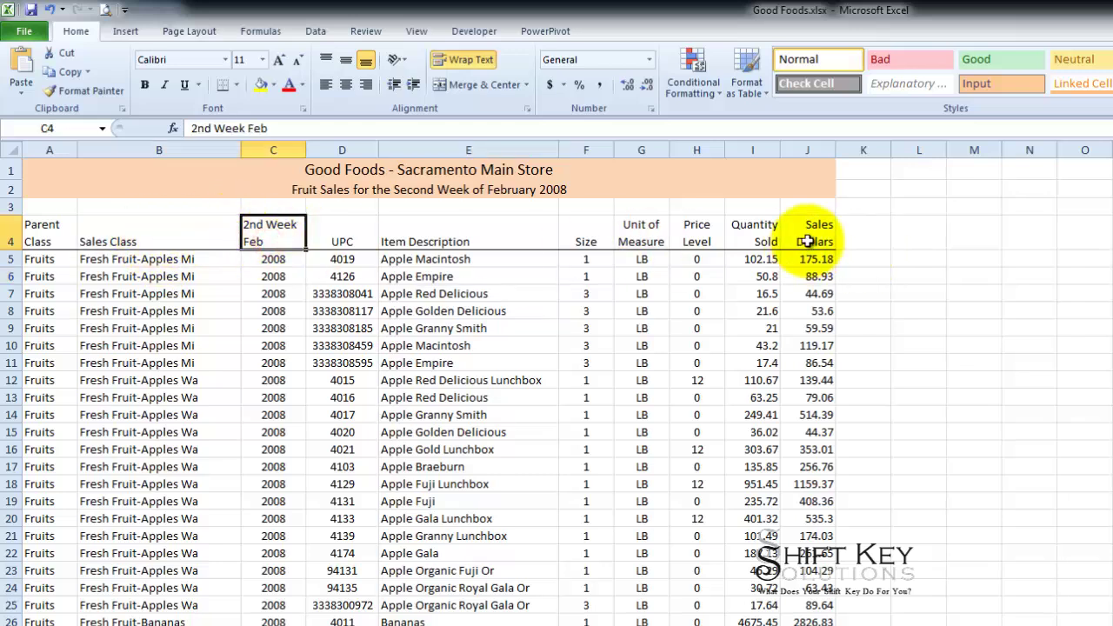
{"action": "left_click", "coordinate": [818, 239]}
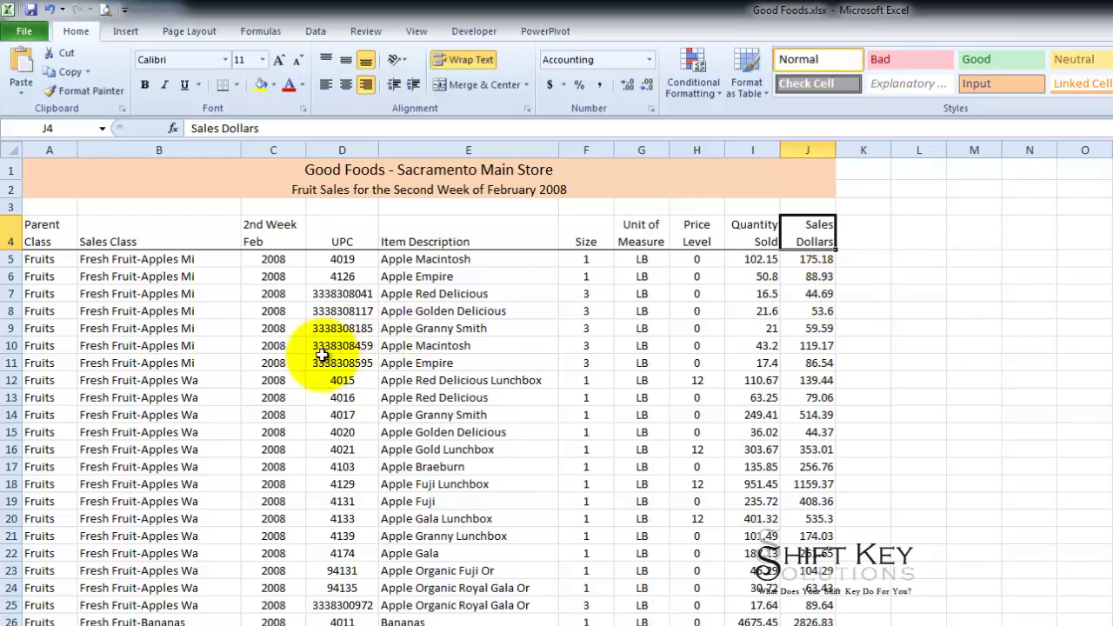
Check how far down the fruit sales data extends, starting from the Parent Class column
{"action": "left_click", "coordinate": [39, 242]}
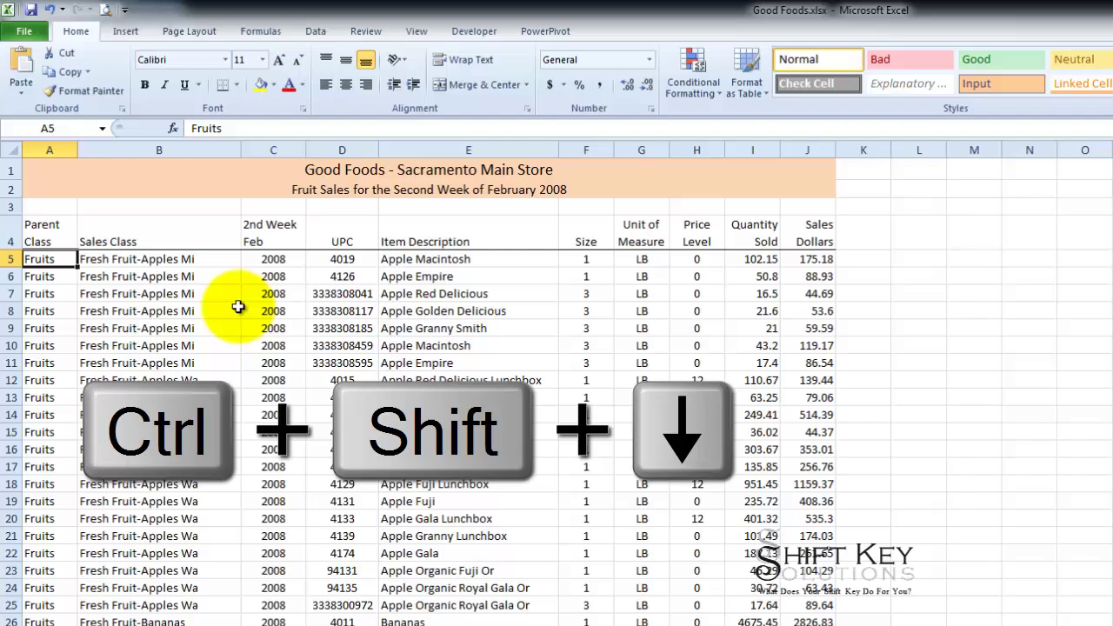
{"action": "key", "text": "ctrl+shift+Down"}
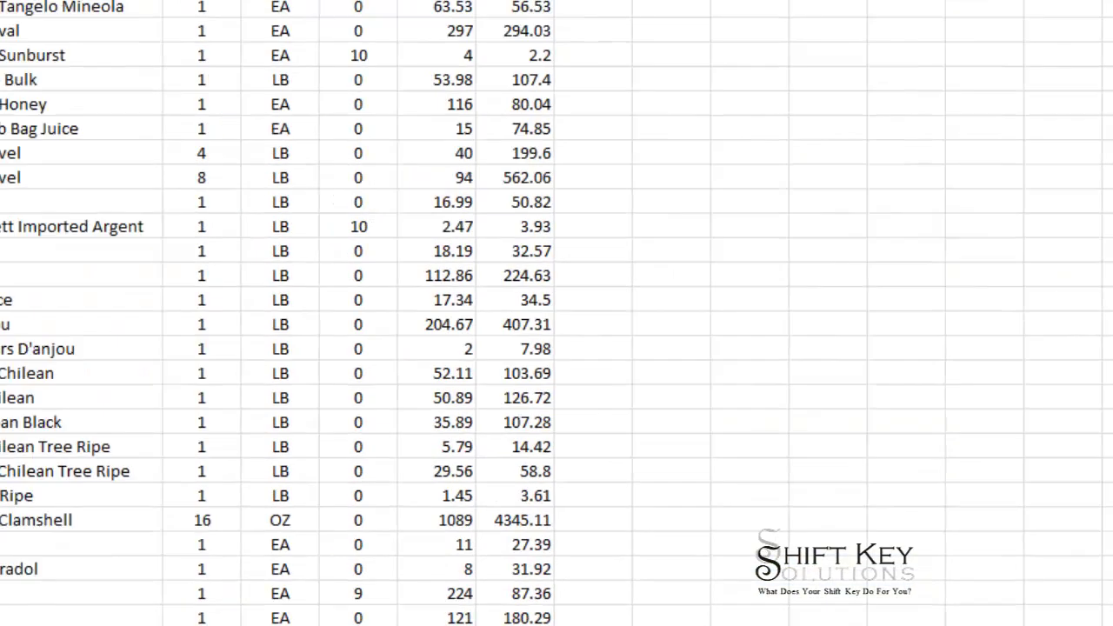
{"action": "scroll", "coordinate": [236, 566], "scroll_direction": "up", "scroll_amount": 10}
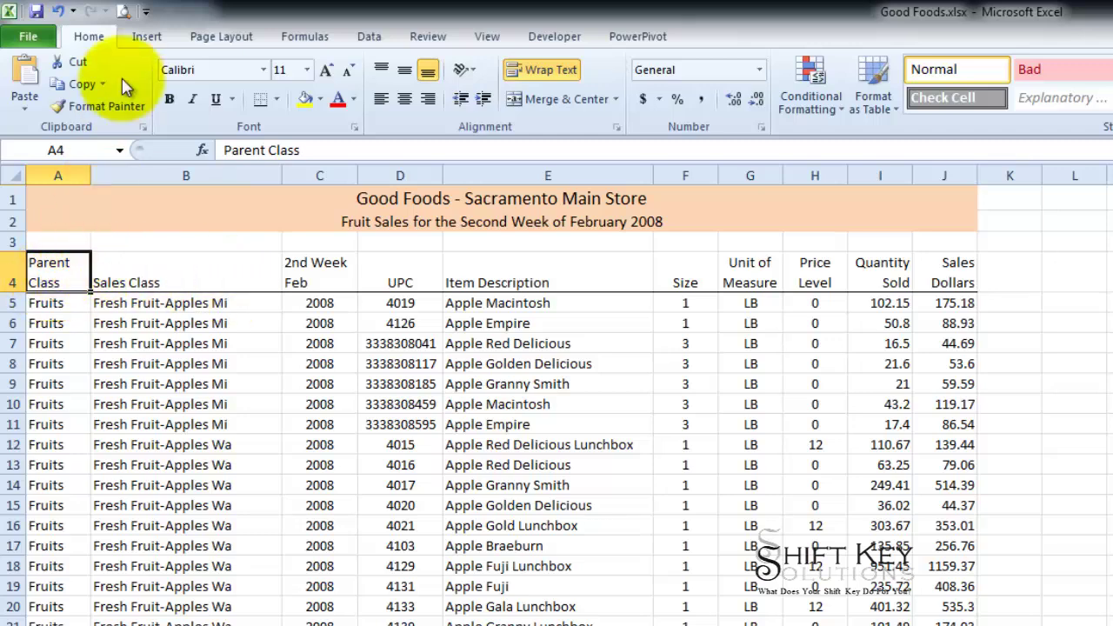
Create a PivotTable on a new worksheet from the range Sheet1!$A$4:$J$176
{"action": "left_click", "coordinate": [146, 36]}
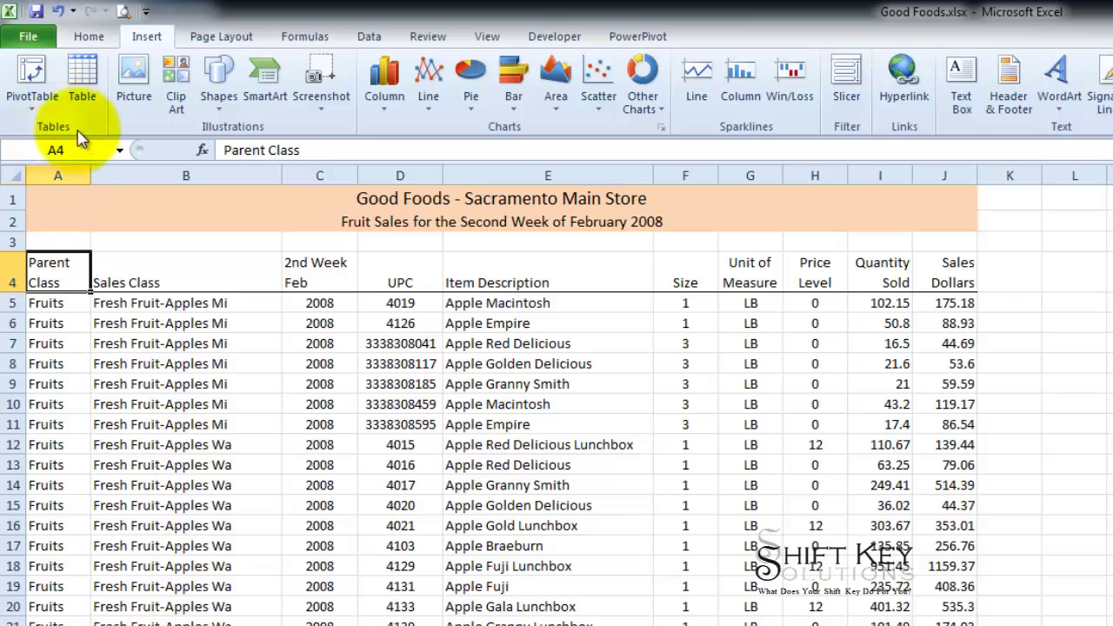
{"action": "left_click", "coordinate": [32, 76]}
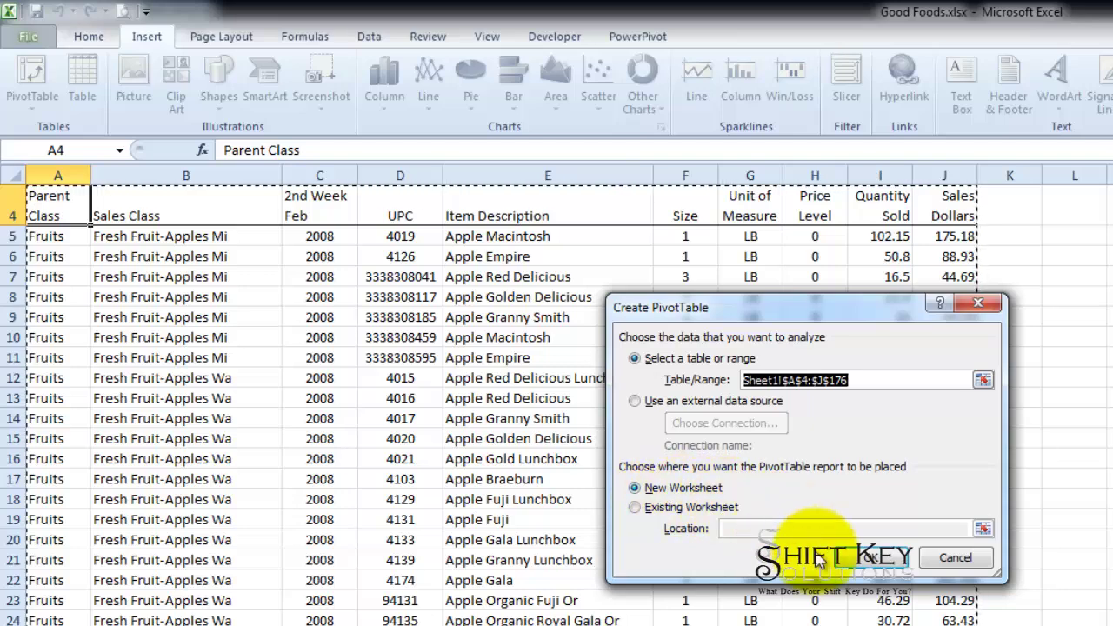
{"action": "left_click", "coordinate": [867, 559]}
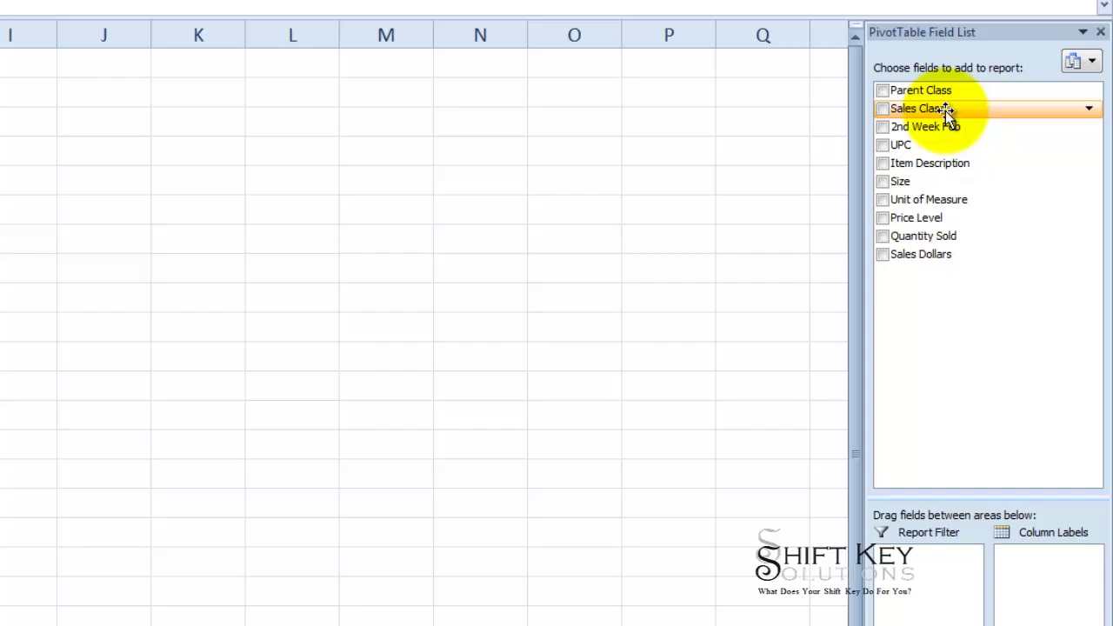
Lay out the PivotTable with Sales Class as row labels, 2nd Week Feb as column labels and Sales Dollars as values
{"action": "left_click_drag", "start_coordinate": [945, 110], "coordinate": [932, 456]}
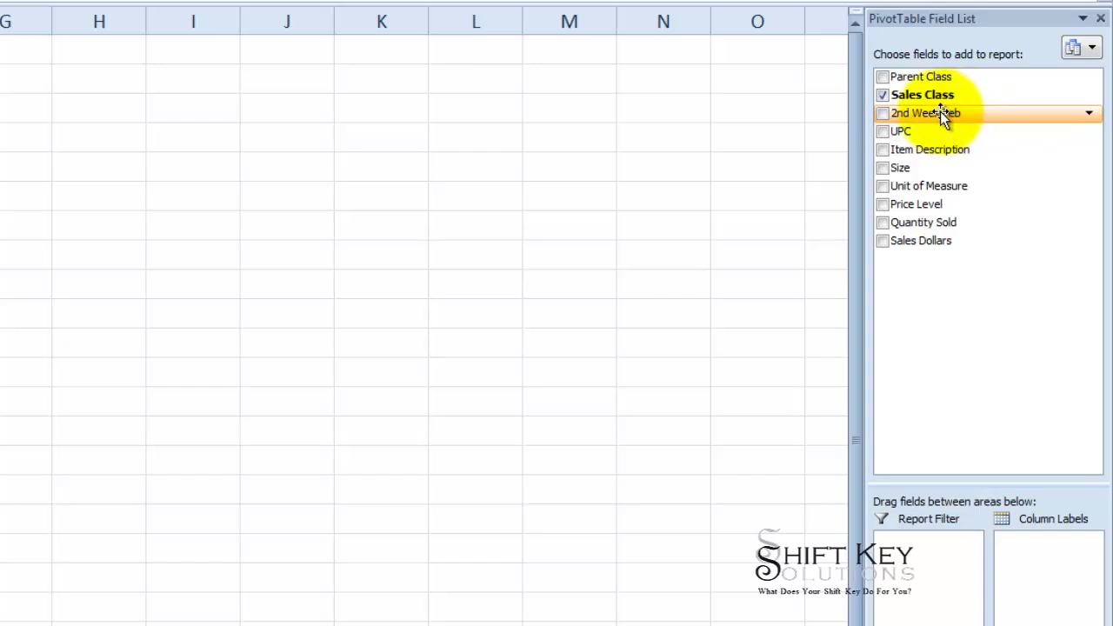
{"action": "left_click_drag", "start_coordinate": [971, 117], "coordinate": [1062, 611]}
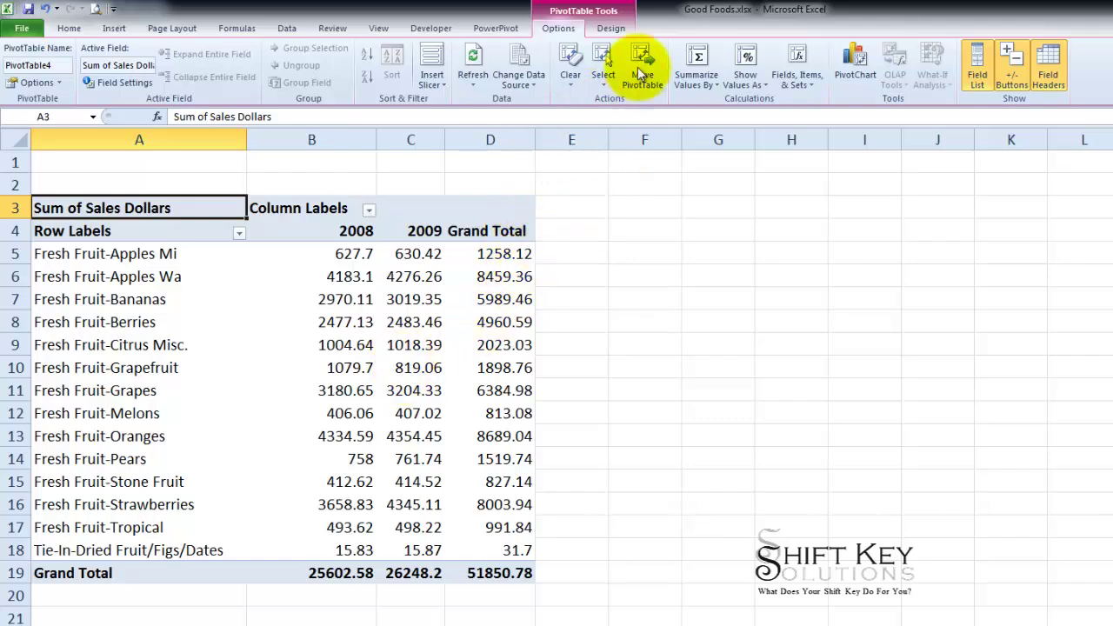
Set the PivotTable's grand totals to be on for columns only
{"action": "left_click", "coordinate": [610, 28]}
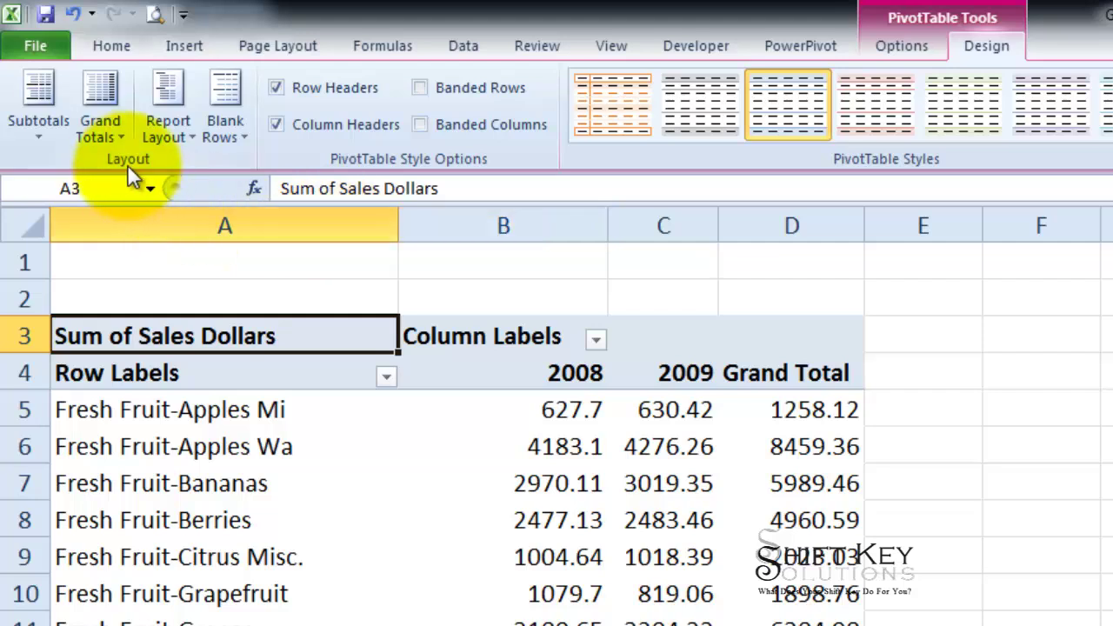
{"action": "left_click", "coordinate": [102, 128]}
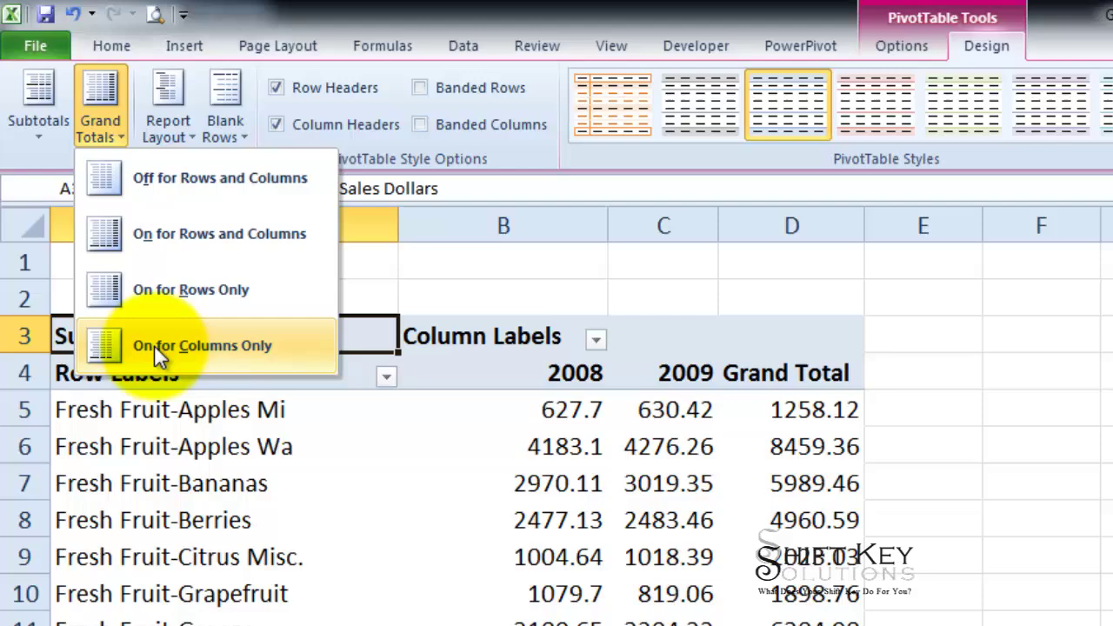
{"action": "left_click", "coordinate": [263, 356]}
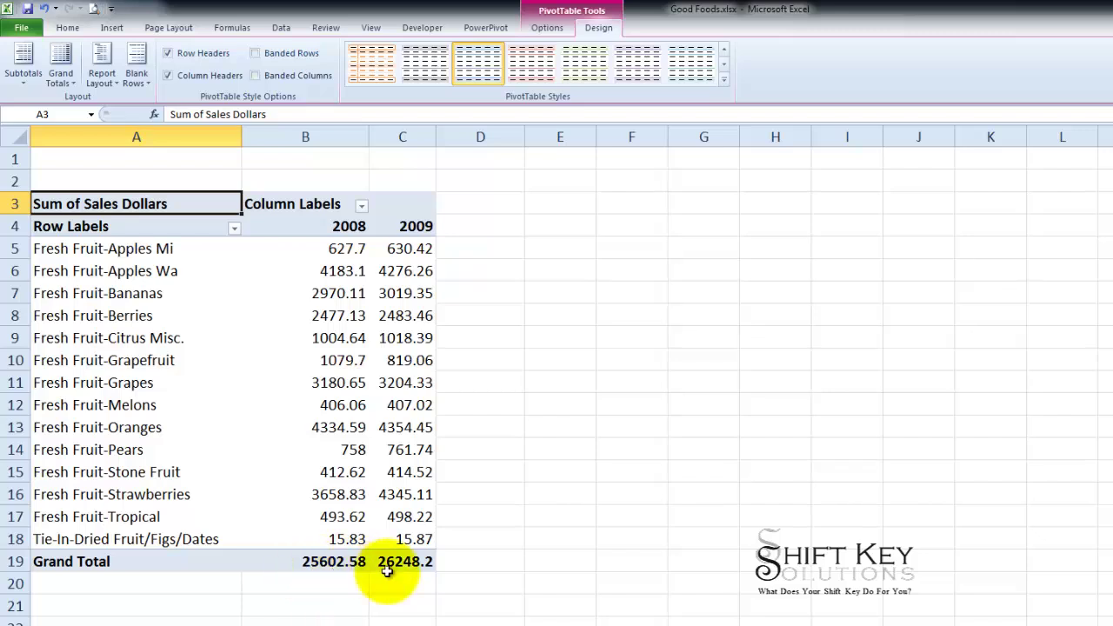
Compare the 2008 and 2009 sales values in the PivotTable, particularly for Fresh Fruit-Bananas
{"action": "mouse_move", "coordinate": [422, 345]}
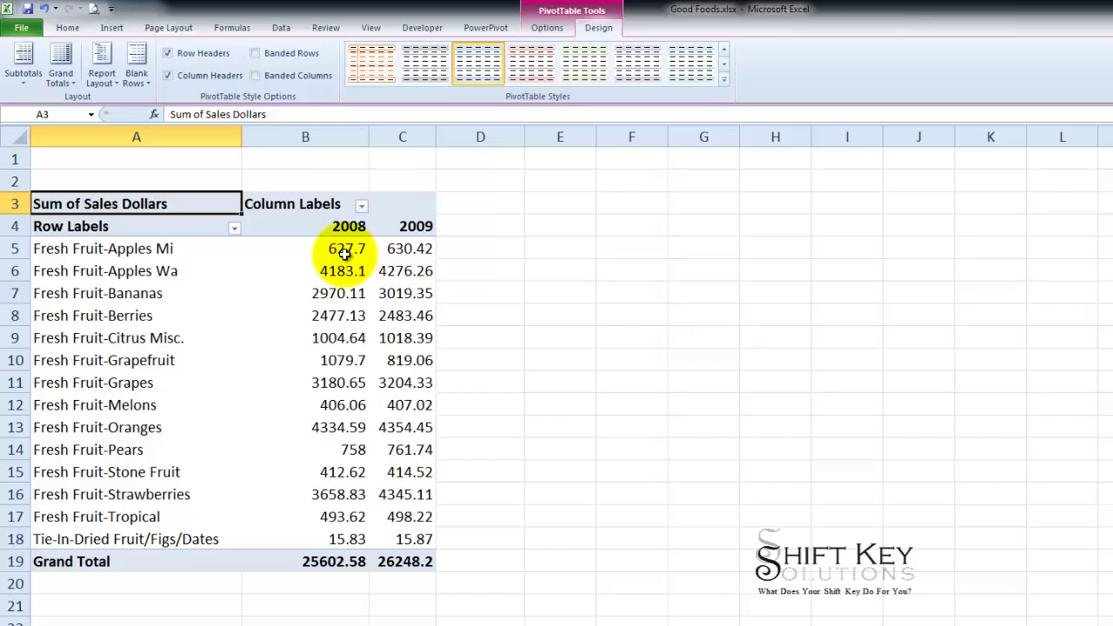
{"action": "mouse_move", "coordinate": [346, 249]}
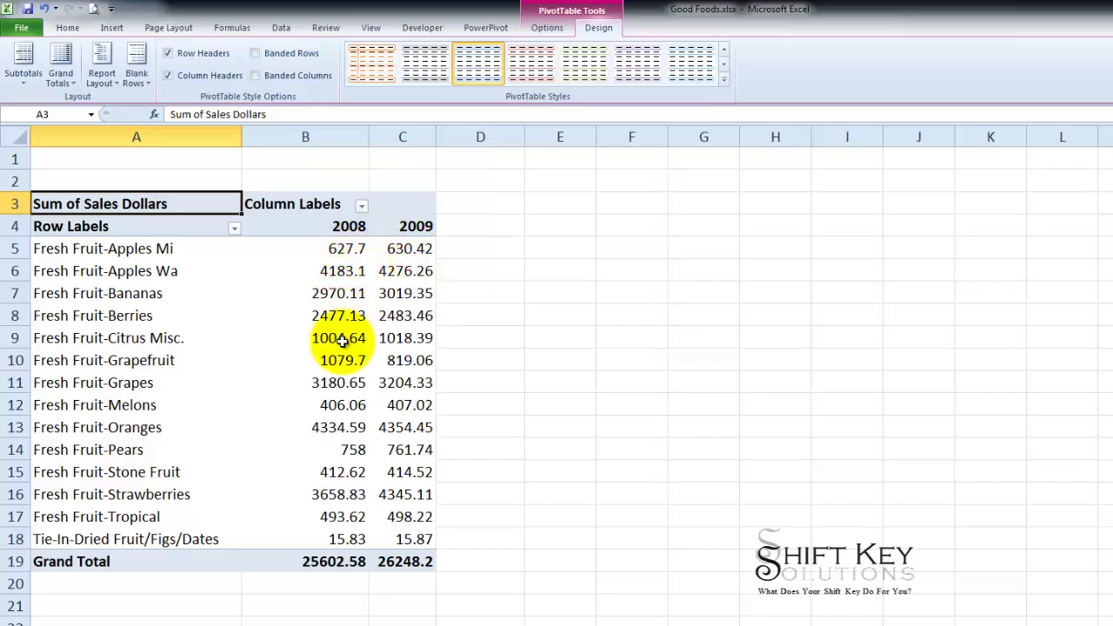
{"action": "left_click", "coordinate": [337, 293]}
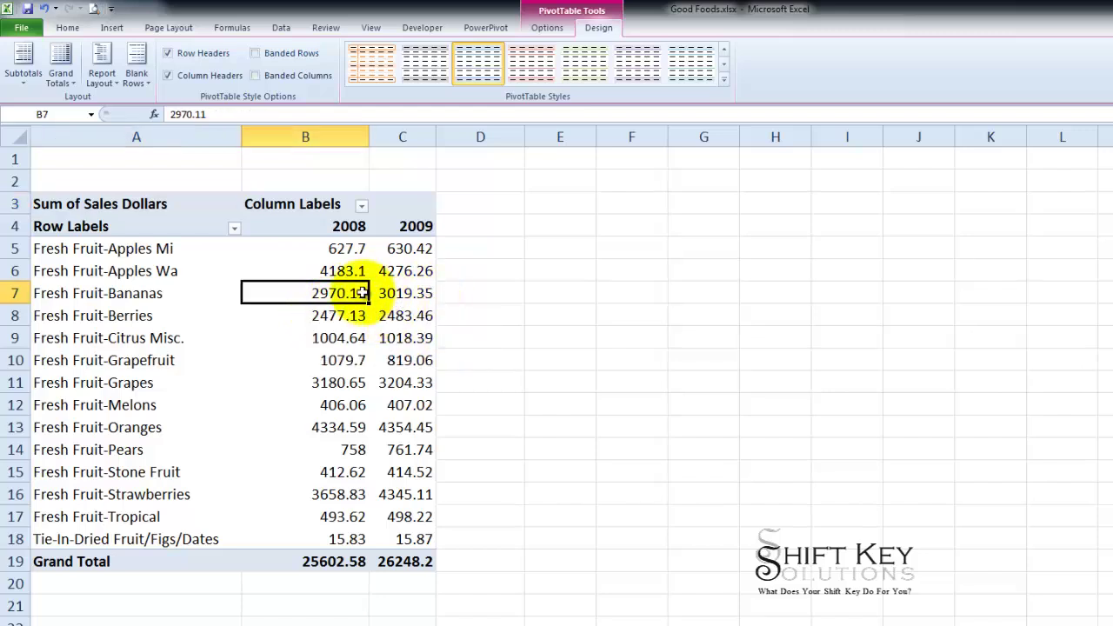
{"action": "left_click", "coordinate": [402, 296]}
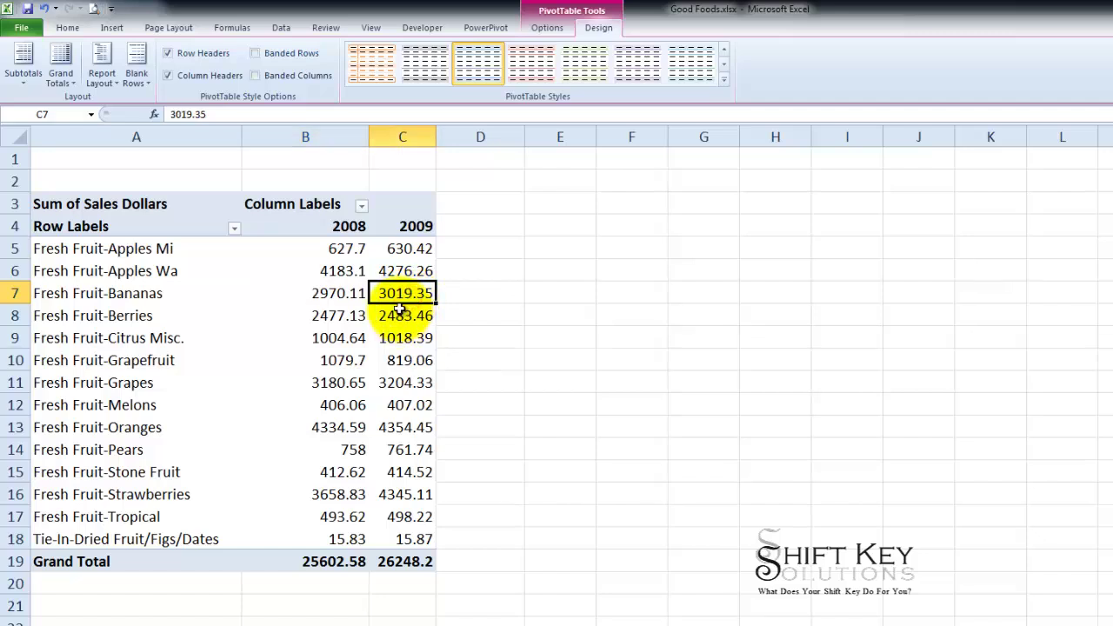
{"action": "left_click", "coordinate": [302, 294]}
{"action": "left_click", "coordinate": [405, 294]}
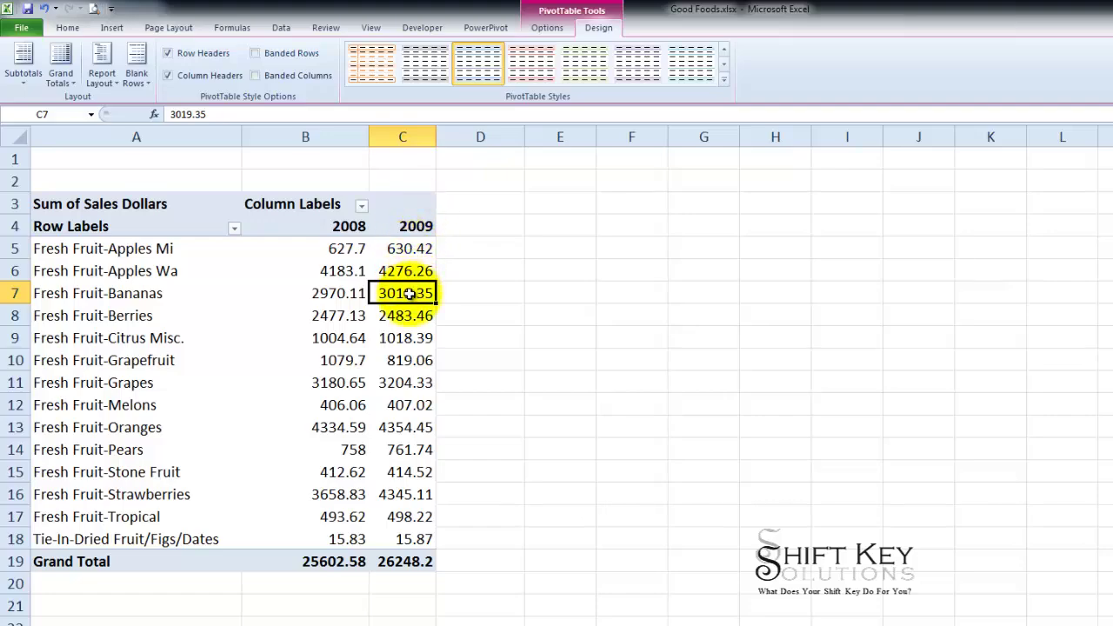
Show the Sales Dollars values as % Difference From, with 2nd Week Feb as base field and 2008 as base item
{"action": "right_click", "coordinate": [413, 296]}
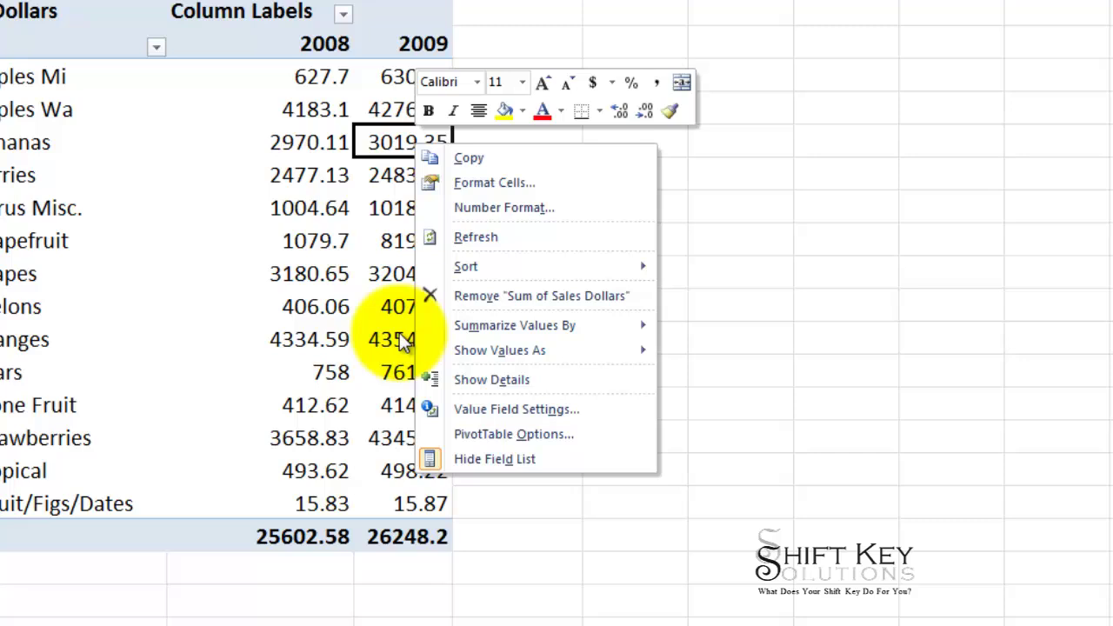
{"action": "mouse_move", "coordinate": [572, 326]}
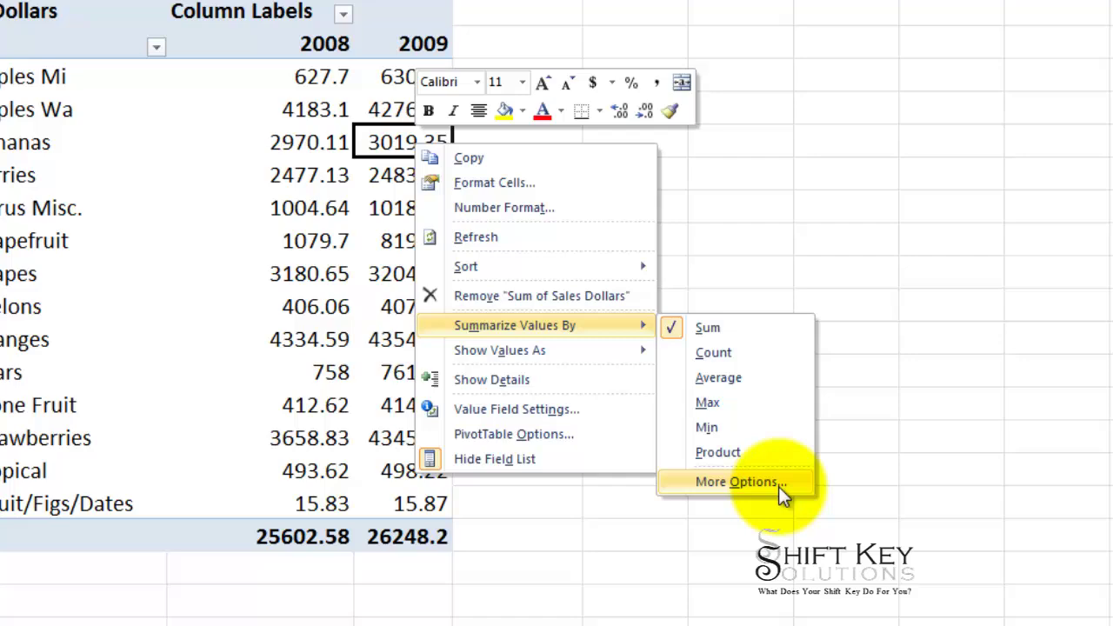
{"action": "left_click", "coordinate": [735, 481]}
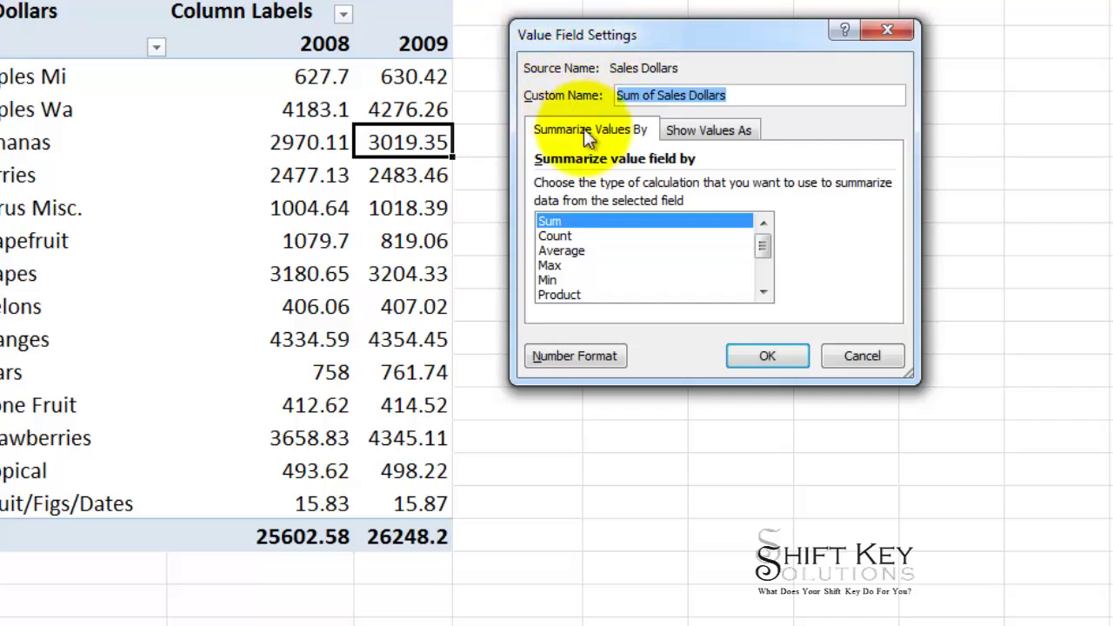
{"action": "left_click", "coordinate": [697, 134]}
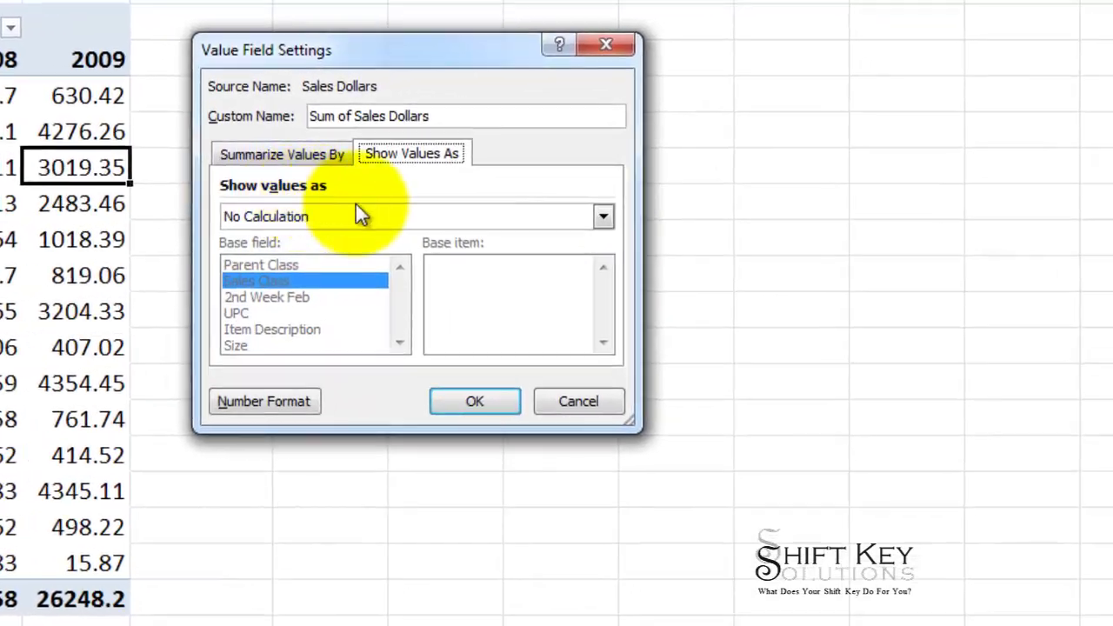
{"action": "left_click", "coordinate": [602, 217]}
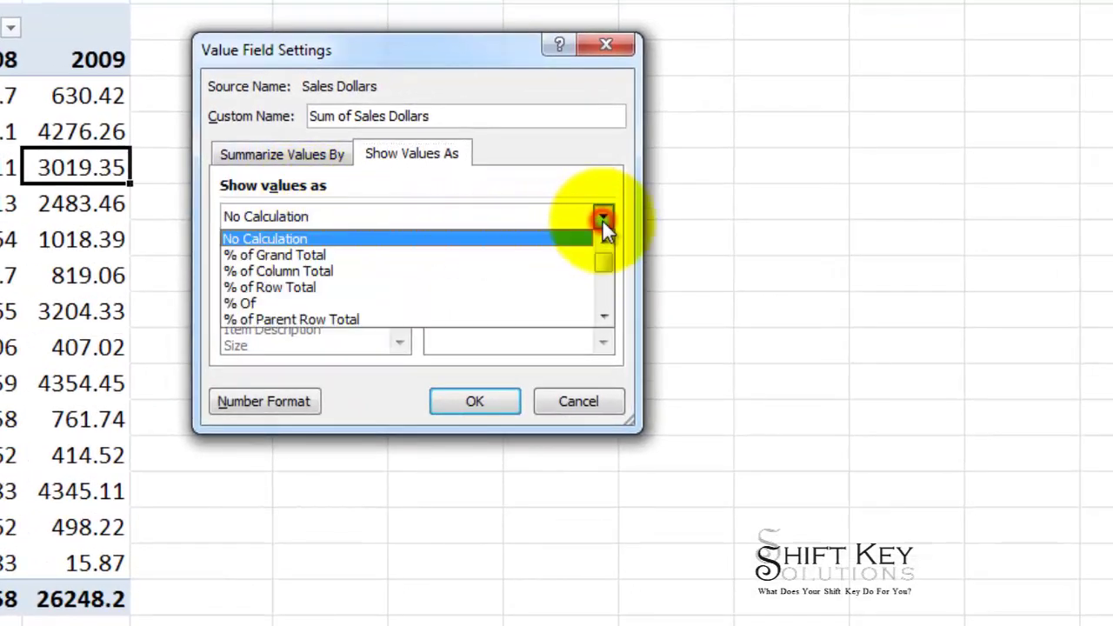
{"action": "scroll", "coordinate": [602, 300], "scroll_direction": "down", "scroll_amount": 3}
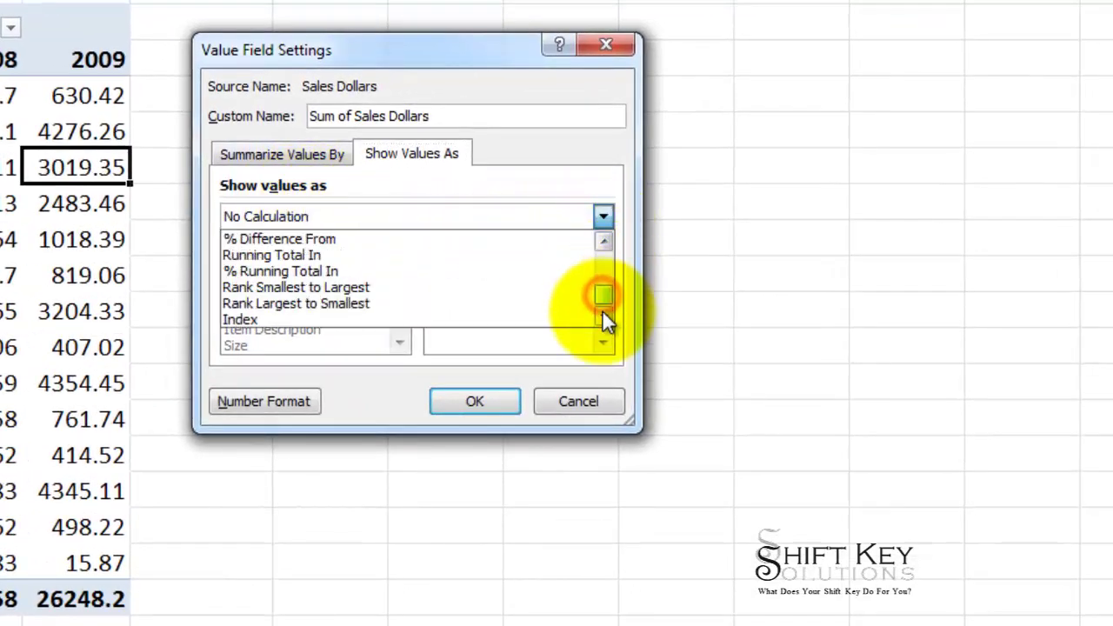
{"action": "left_click", "coordinate": [351, 238]}
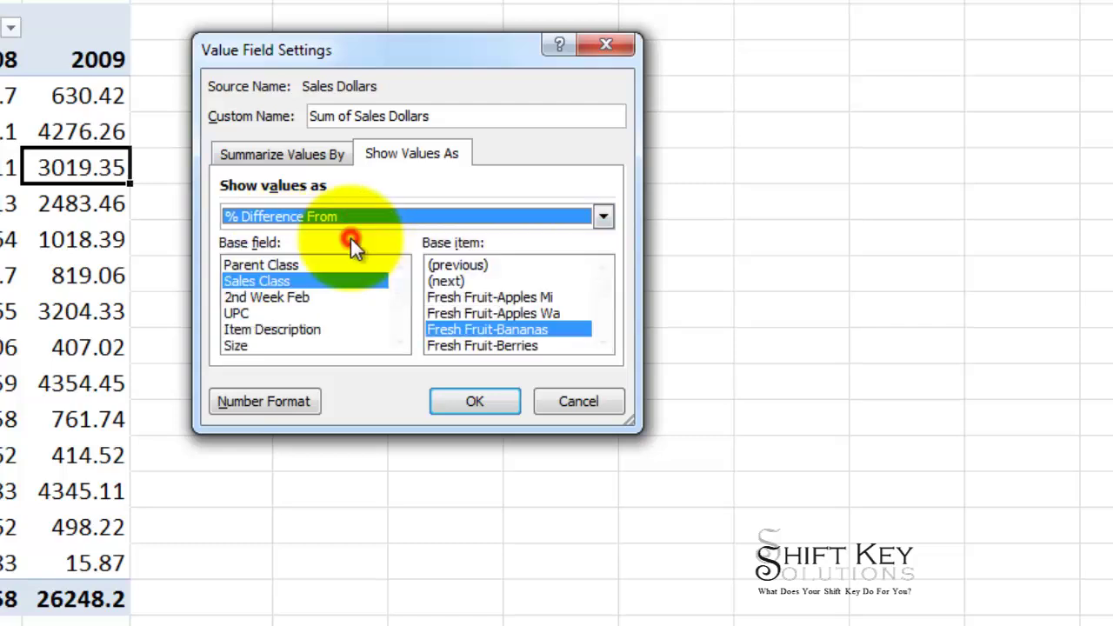
{"action": "left_click", "coordinate": [259, 297]}
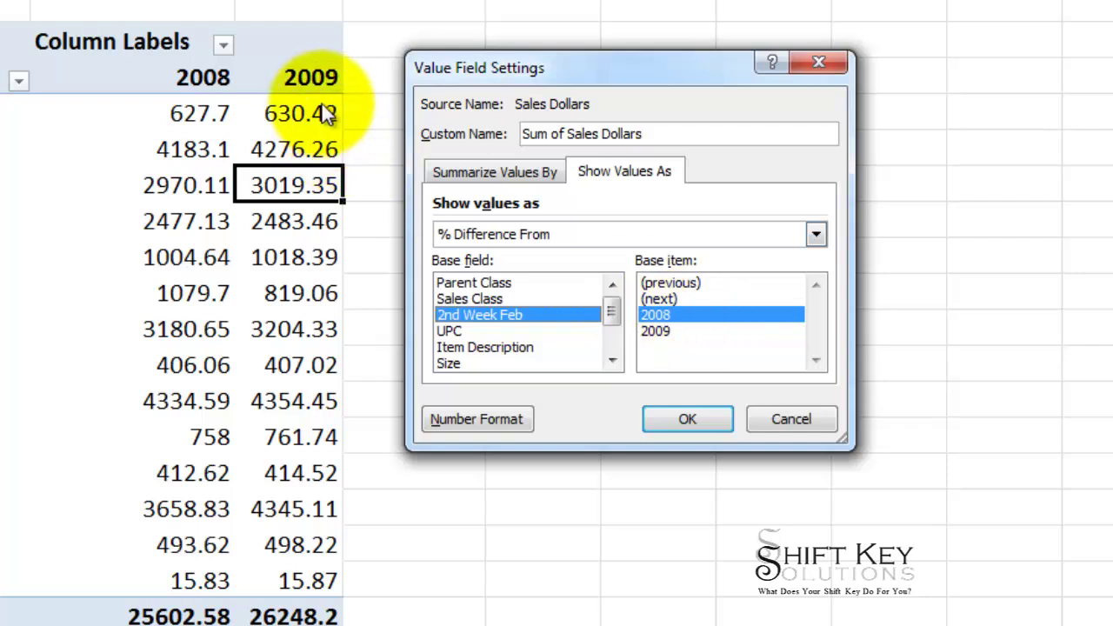
{"action": "left_click", "coordinate": [686, 319]}
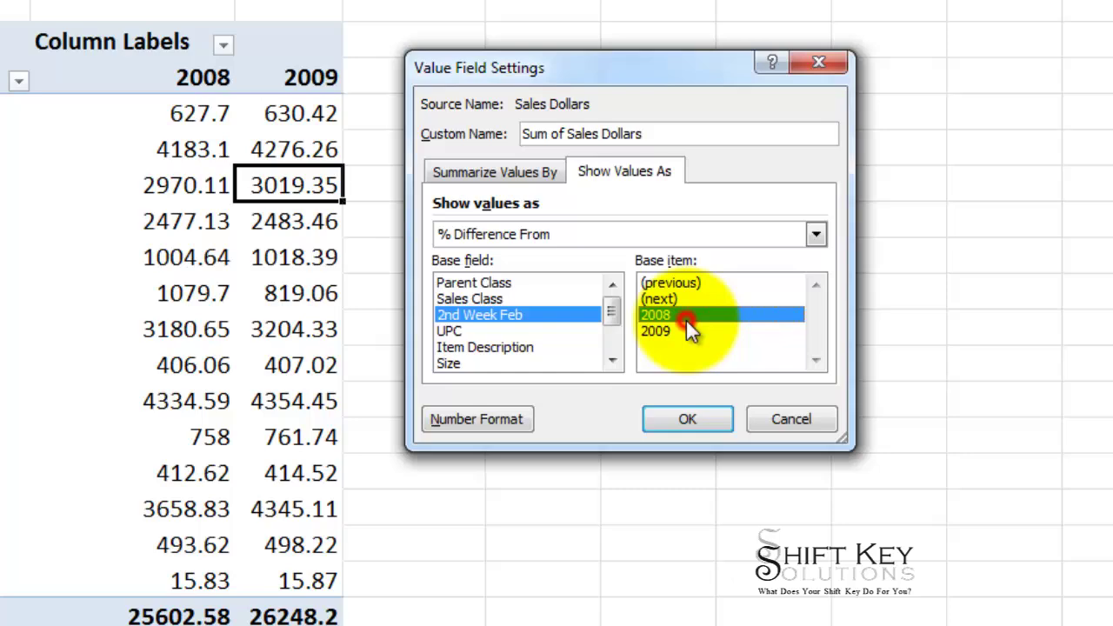
{"action": "left_click", "coordinate": [692, 422]}
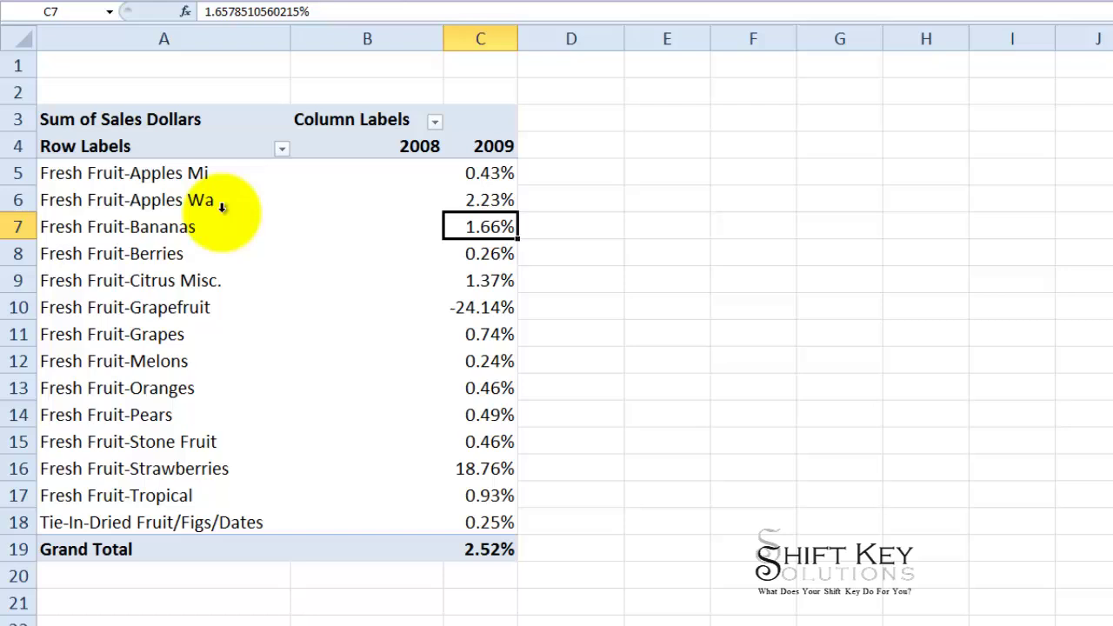
{"action": "left_click", "coordinate": [504, 200]}
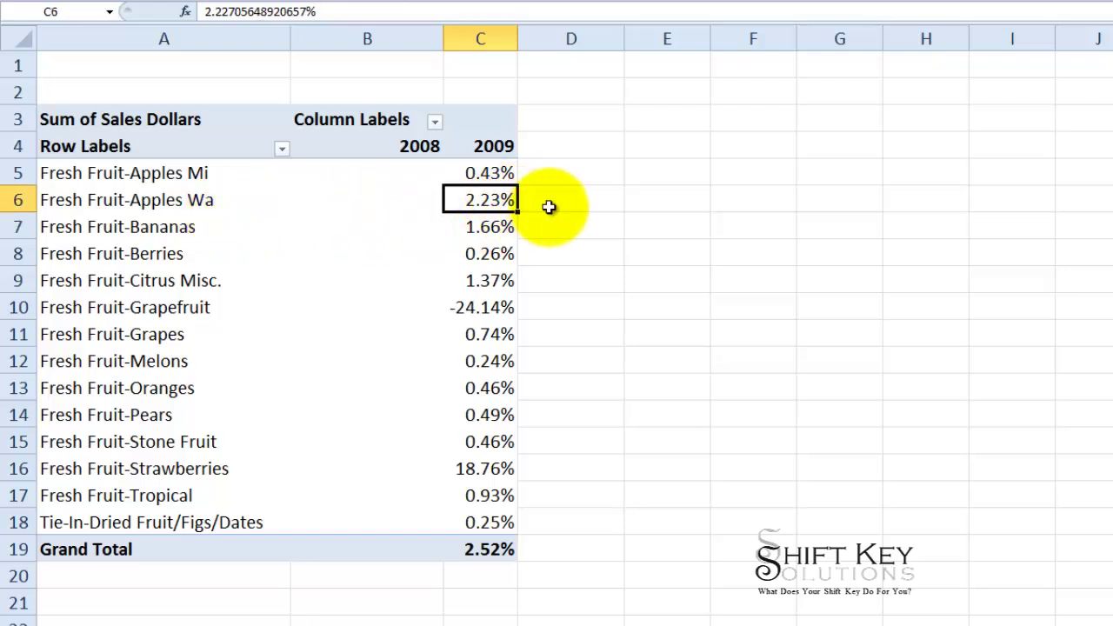
{"action": "left_click", "coordinate": [518, 309]}
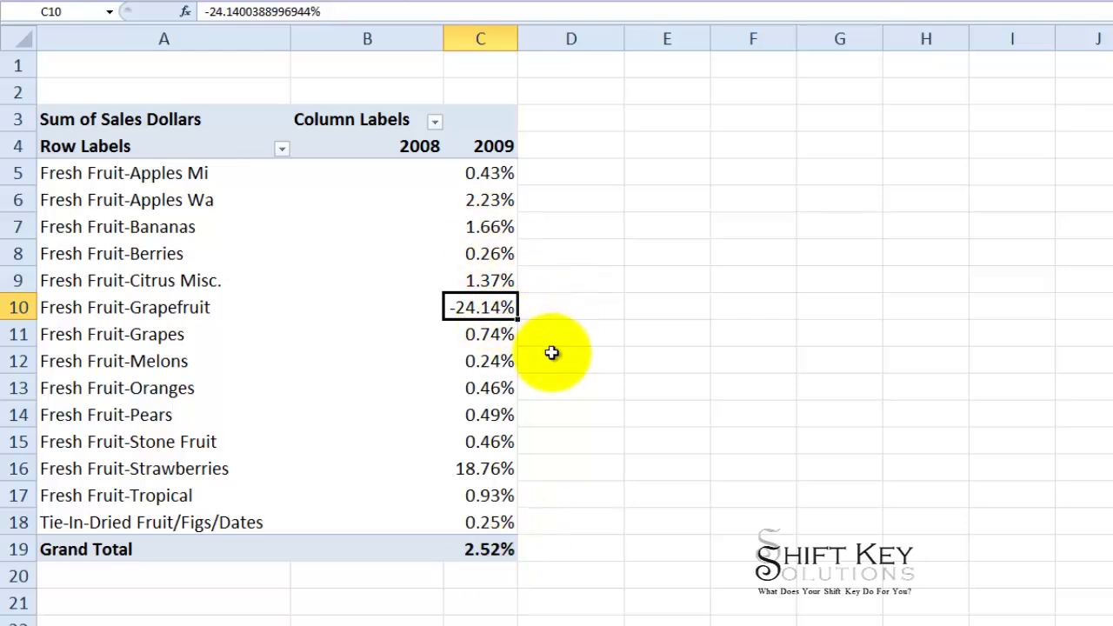
Enter the title "Fruit Sales by Sales Class" in A1 and the subtitle "Second Week in February 2009 compared with 2008" in A2
{"action": "left_click", "coordinate": [199, 65]}
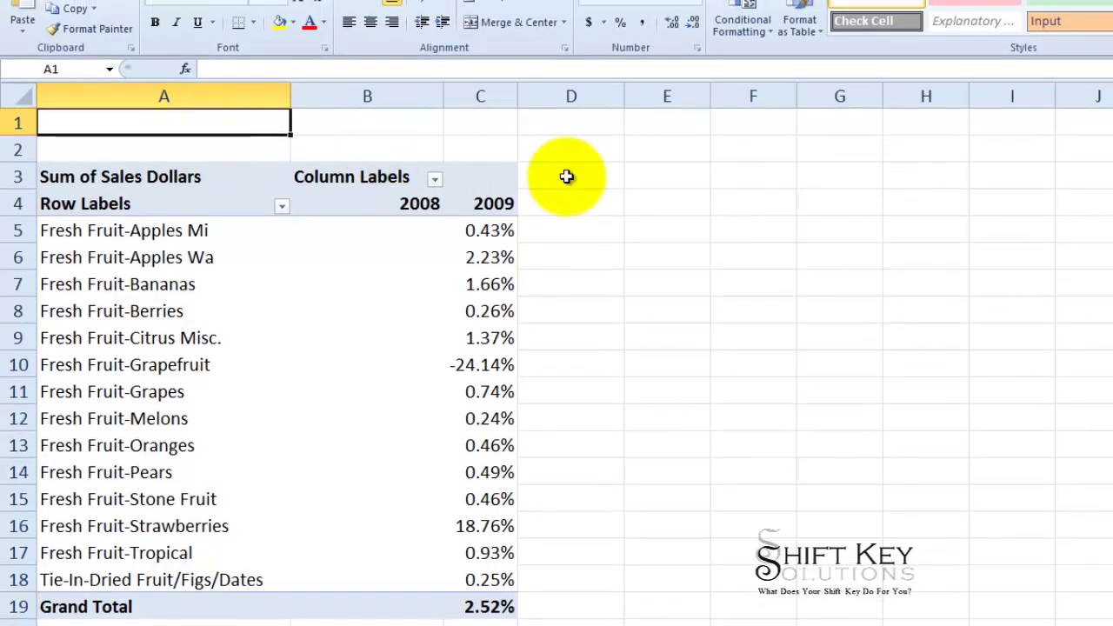
{"action": "key", "text": "Down"}
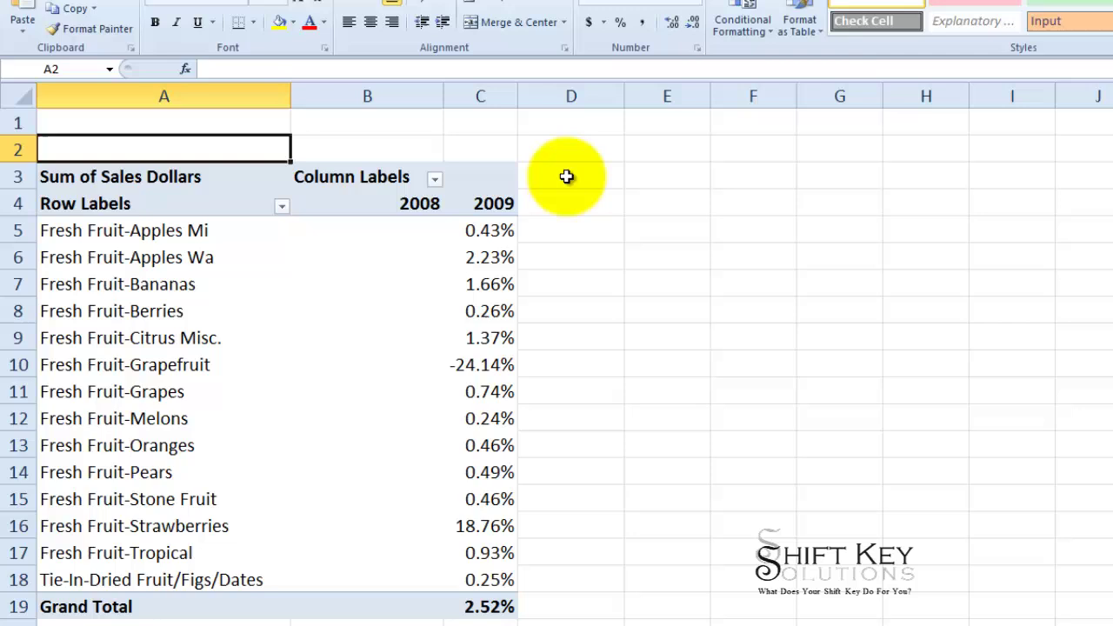
{"action": "key", "text": "Up"}
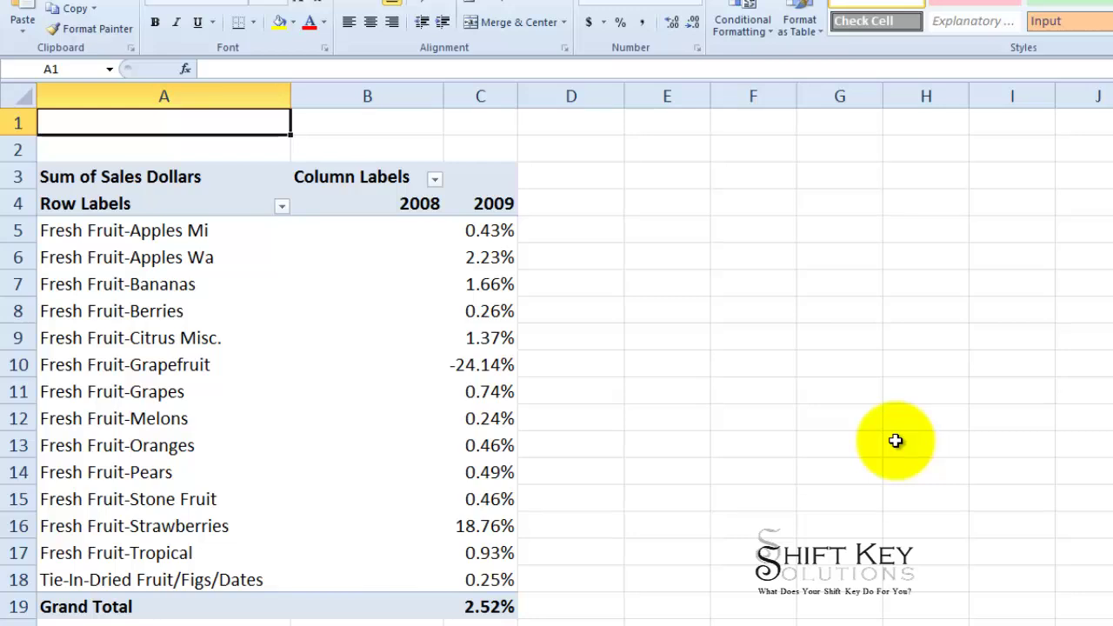
{"action": "type", "text": "Fruit Sales by Sales Class"}
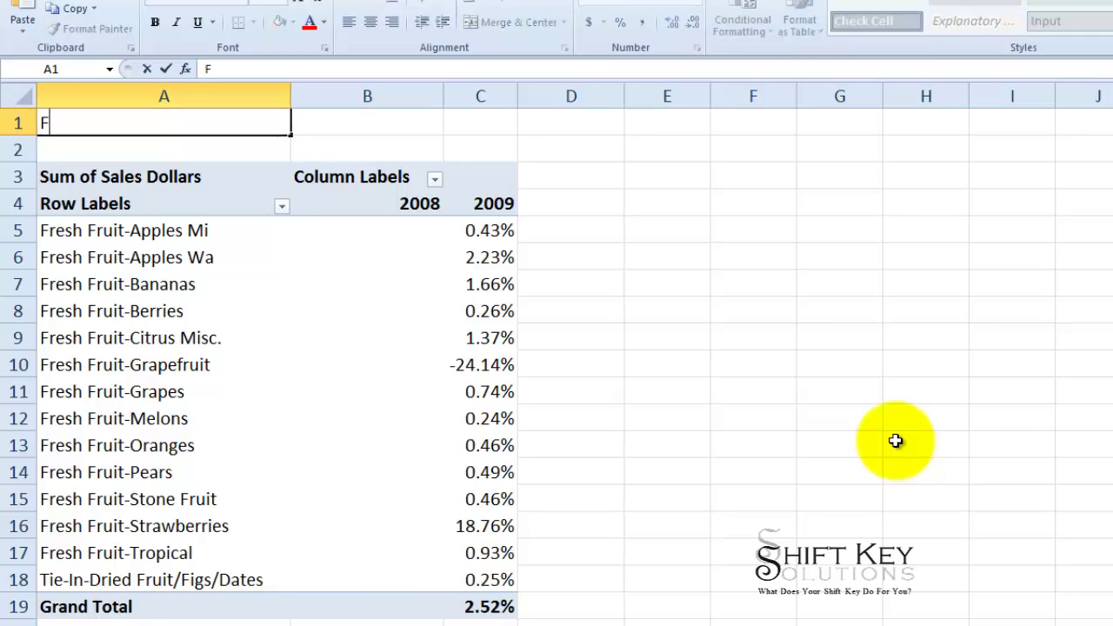
{"action": "key", "text": "Return"}
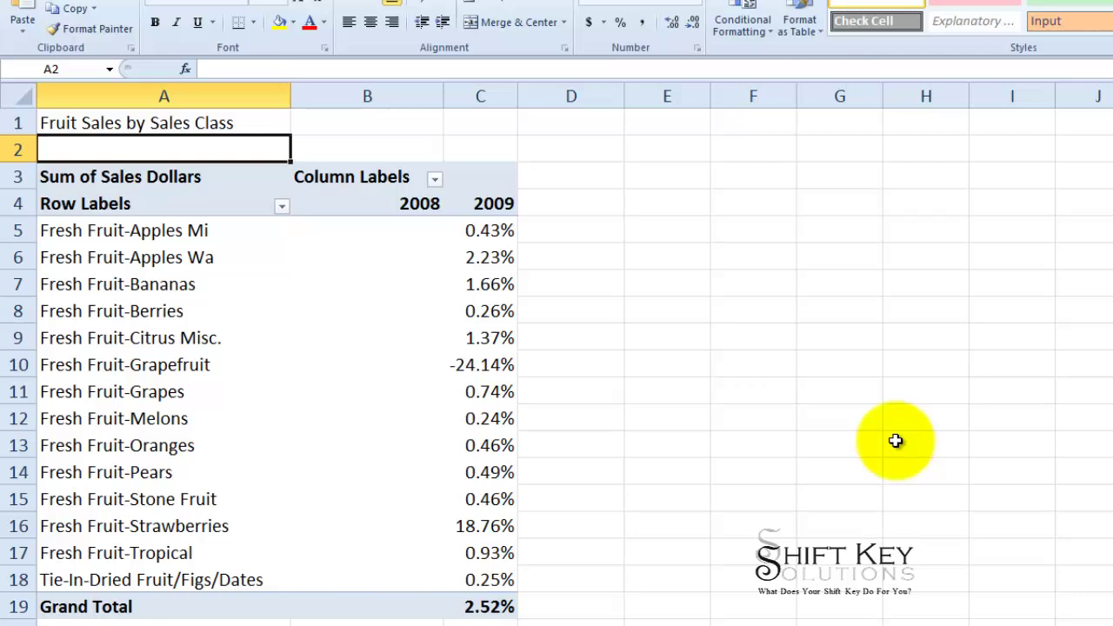
{"action": "type", "text": "Second Week in February 2009 compared with 2008"}
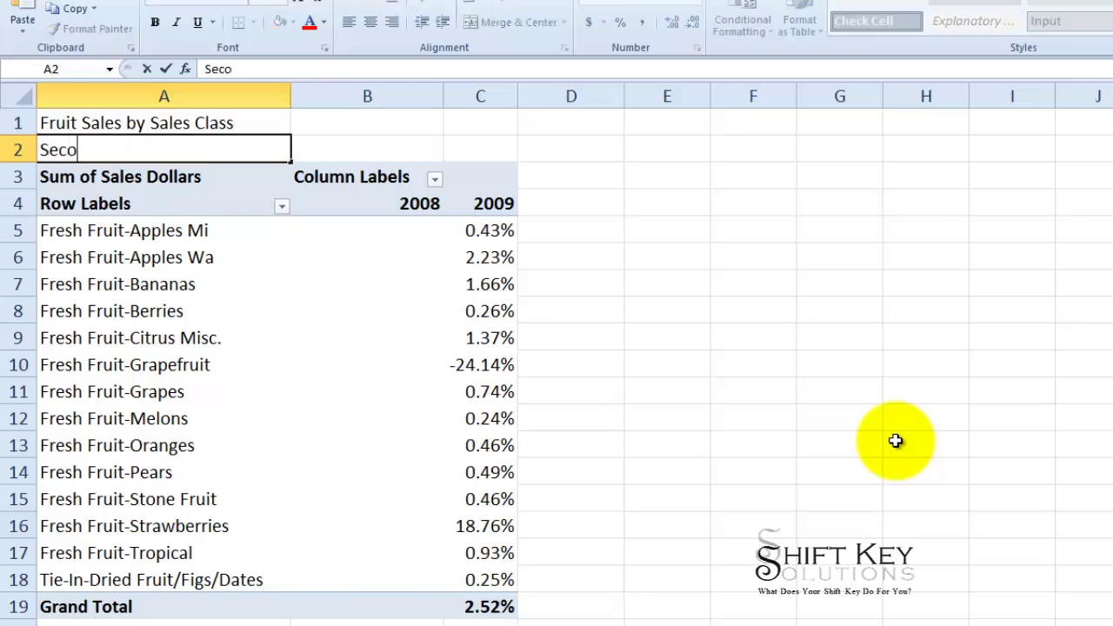
Make the title and subtitle in A1:A2 bold
{"action": "left_click", "coordinate": [170, 123]}
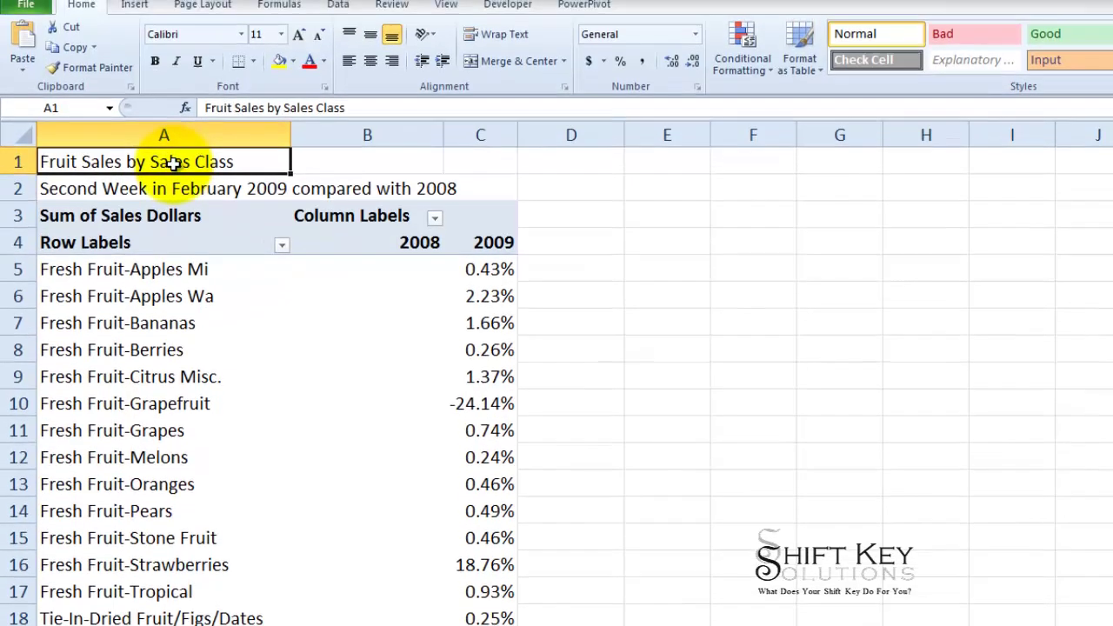
{"action": "left_click_drag", "start_coordinate": [173, 127], "coordinate": [178, 148]}
{"action": "left_click", "coordinate": [155, 91]}
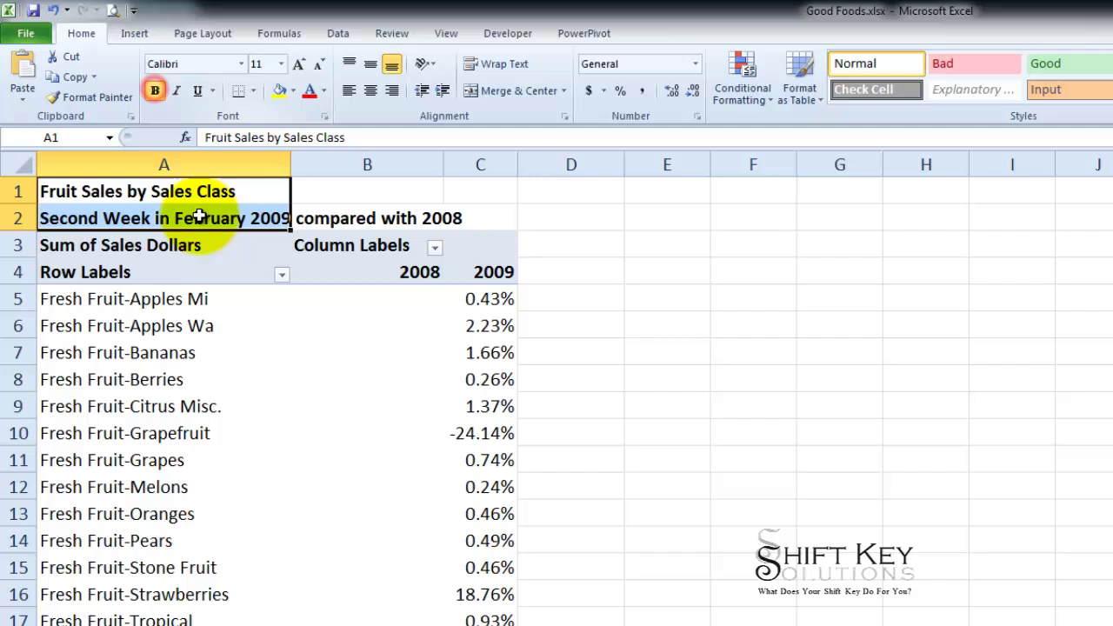
Merge and center the title across A1:C1 and the subtitle across A2:C2
{"action": "left_click_drag", "start_coordinate": [180, 194], "coordinate": [472, 199]}
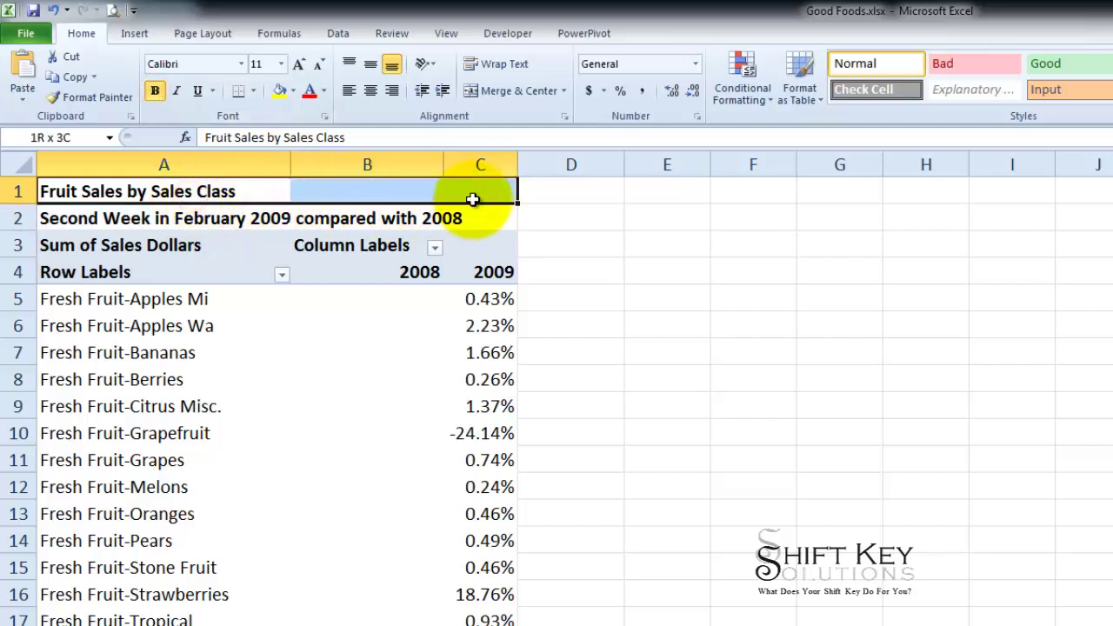
{"action": "left_click", "coordinate": [519, 91]}
{"action": "left_click_drag", "start_coordinate": [137, 216], "coordinate": [483, 219]}
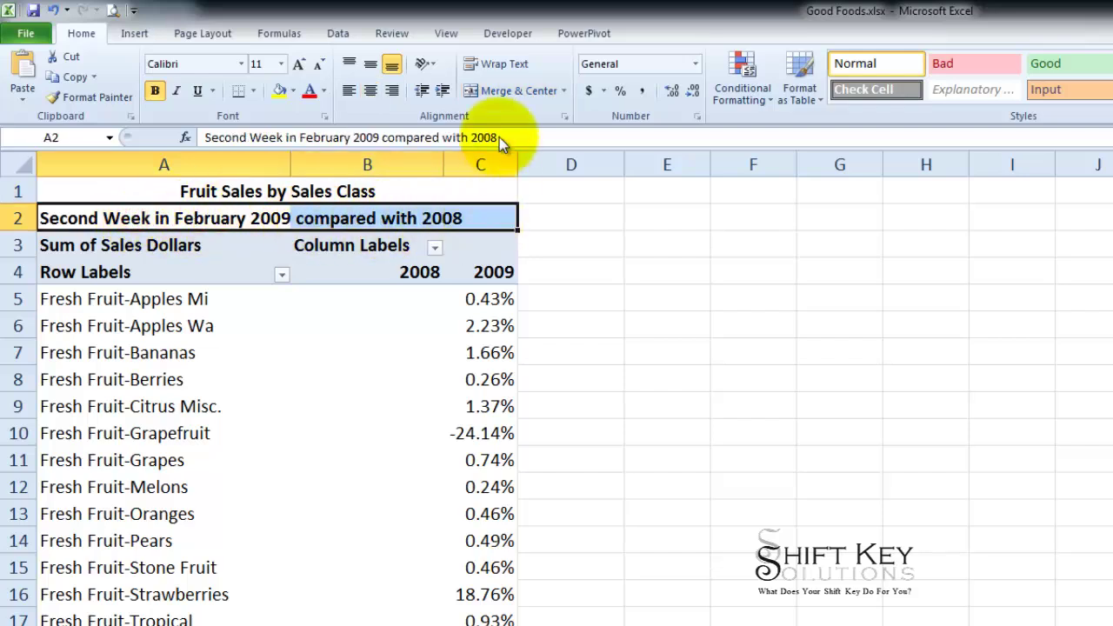
{"action": "left_click", "coordinate": [513, 90]}
{"action": "left_click", "coordinate": [416, 193]}
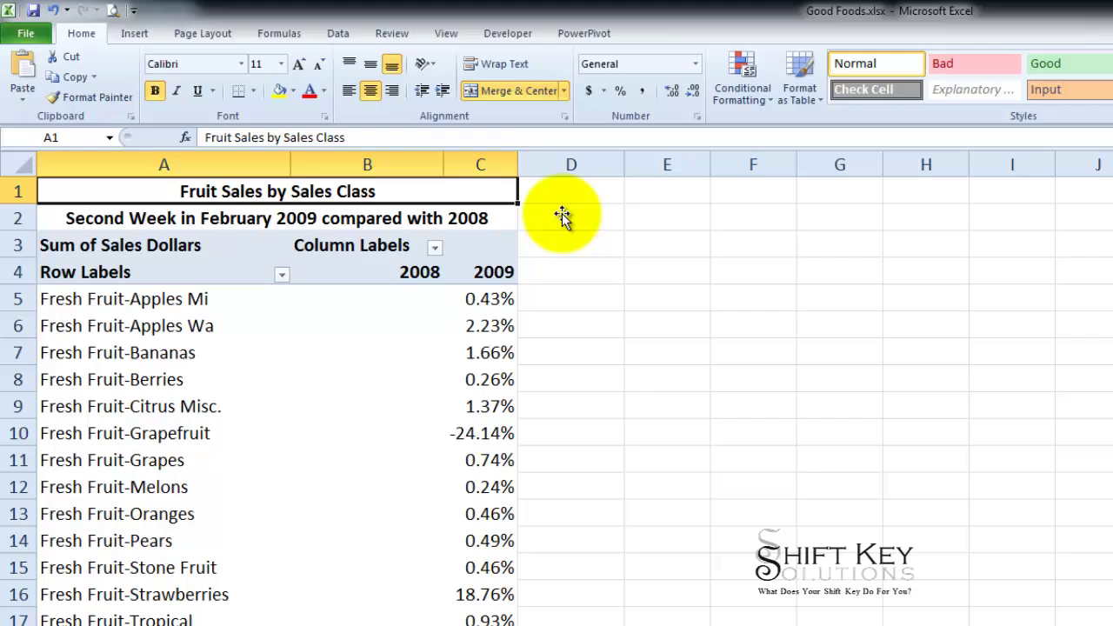